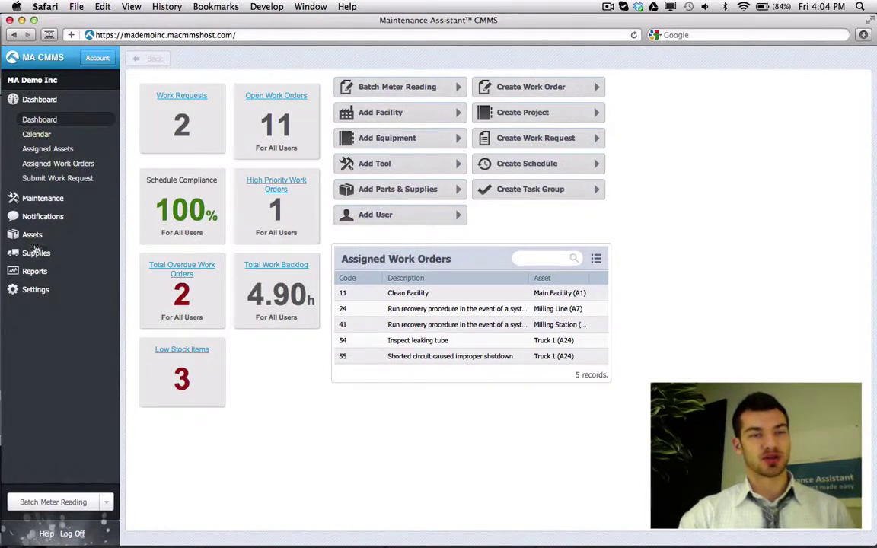
- Open the CMMS Settings pages from the sidebar
{"action": "left_click", "coordinate": [34, 289]}
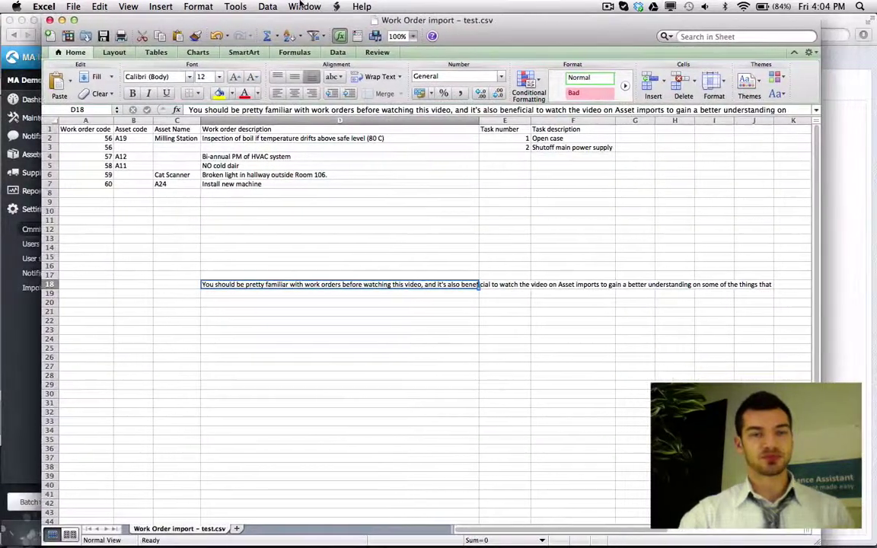
- Clear the long explanatory note from cell D18
{"action": "key", "text": "BackSpace"}
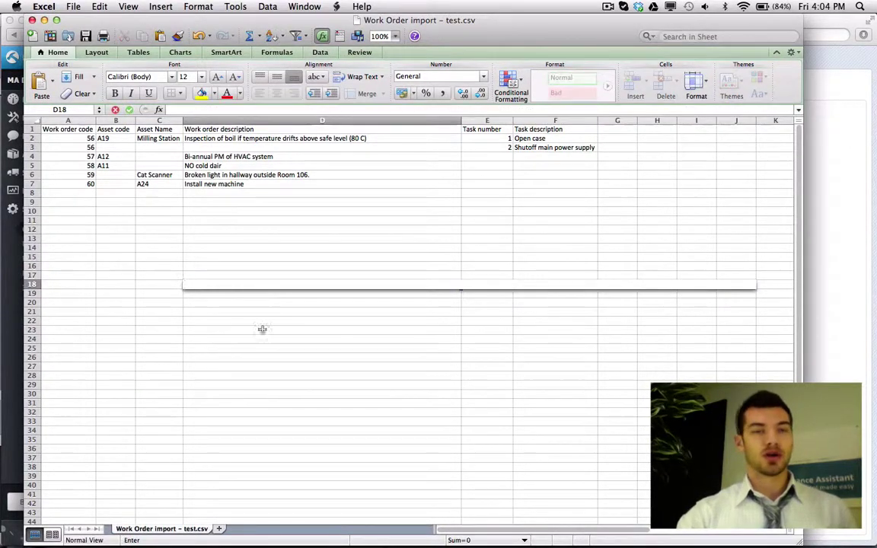
{"action": "left_click", "coordinate": [258, 339]}
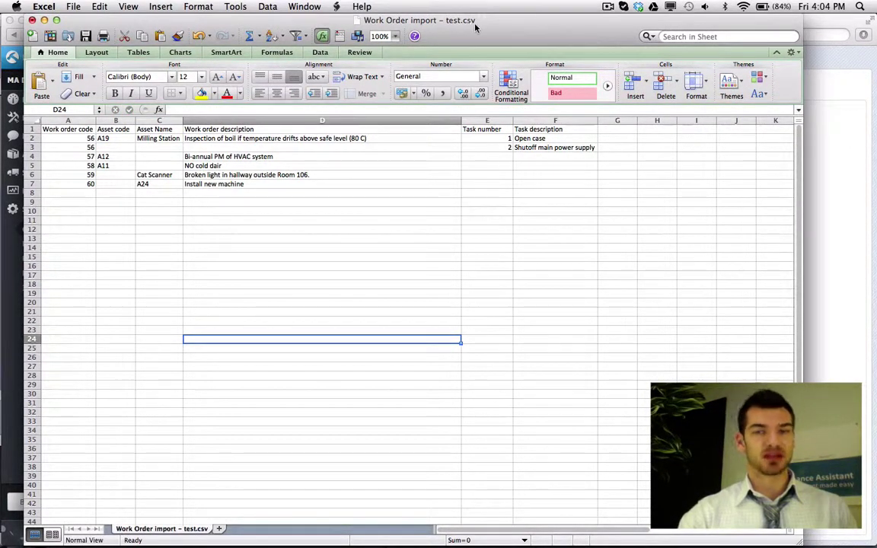
{"action": "left_click", "coordinate": [308, 274]}
- Step through the header row from Work order code to Task description
{"action": "key", "text": "Left"}
{"action": "key", "text": "Left"}
{"action": "key", "text": "Left"}
{"action": "key", "text": "Up"}
{"action": "key", "text": "Up"}
{"action": "key", "text": "Up"}
{"action": "key", "text": "Up"}
{"action": "key", "text": "Up"}
{"action": "key", "text": "Up"}
{"action": "key", "text": "Up"}
{"action": "key", "text": "Up"}
{"action": "key", "text": "Up"}
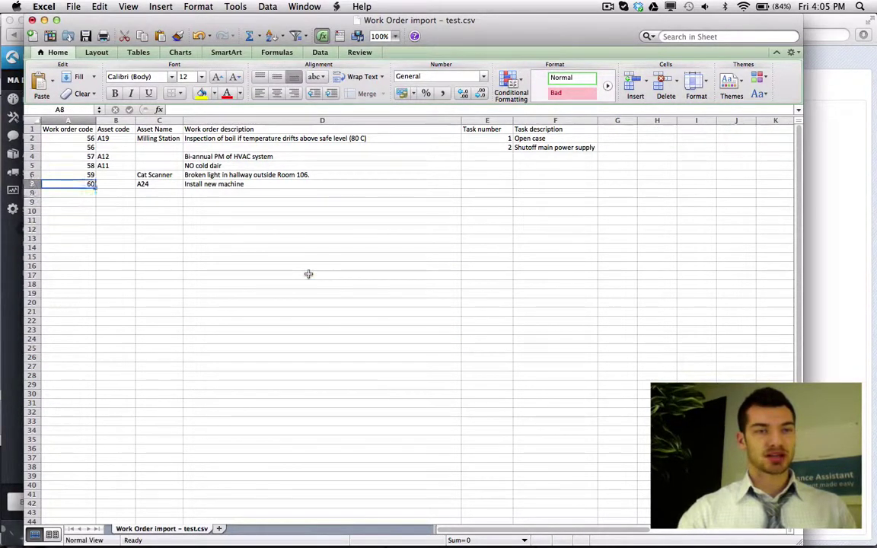
{"action": "key", "text": "Up"}
{"action": "key", "text": "Up"}
{"action": "key", "text": "Up"}
{"action": "key", "text": "Up"}
{"action": "key", "text": "Up"}
{"action": "key", "text": "Up"}
{"action": "key", "text": "Up"}
{"action": "key", "text": "Right"}
{"action": "key", "text": "Right"}
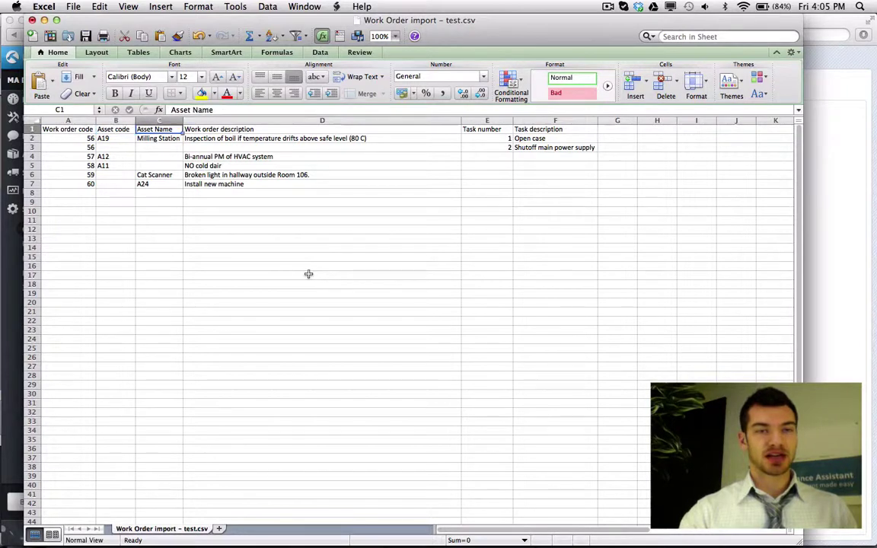
{"action": "key", "text": "Right"}
{"action": "key", "text": "Right"}
{"action": "key", "text": "Right"}
{"action": "key", "text": "Left"}
{"action": "key", "text": "Left"}
{"action": "key", "text": "Left"}
{"action": "key", "text": "Left"}
{"action": "key", "text": "Left"}
{"action": "key", "text": "Right"}
{"action": "key", "text": "Right"}
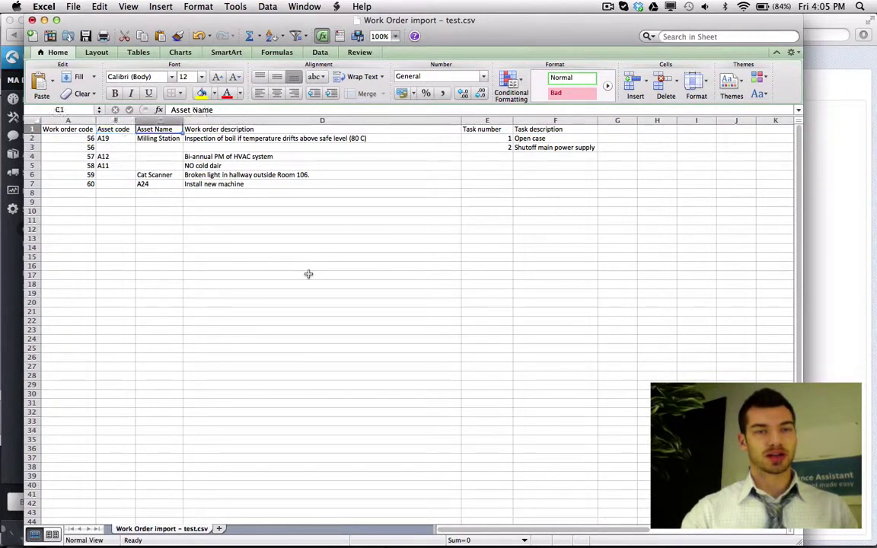
{"action": "key", "text": "Right"}
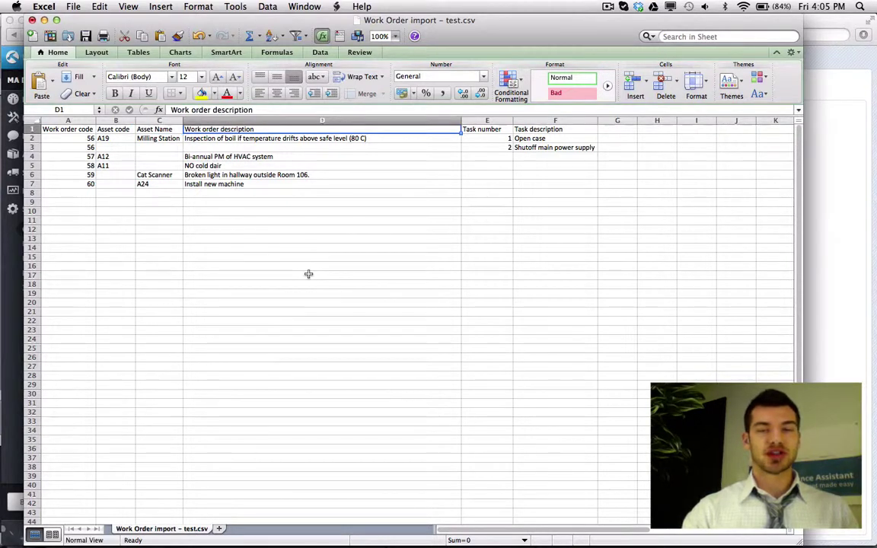
{"action": "key", "text": "Right"}
{"action": "key", "text": "Right"}
{"action": "key", "text": "Left"}
{"action": "key", "text": "Right"}
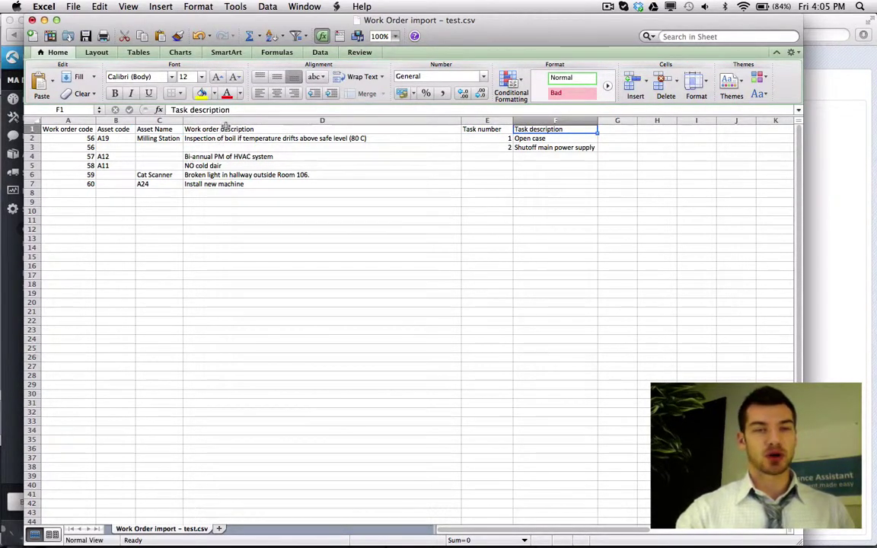
- Select and review the work order descriptions, tasks and codes 56 to 60
{"action": "left_click_drag", "start_coordinate": [225, 128], "coordinate": [221, 183]}
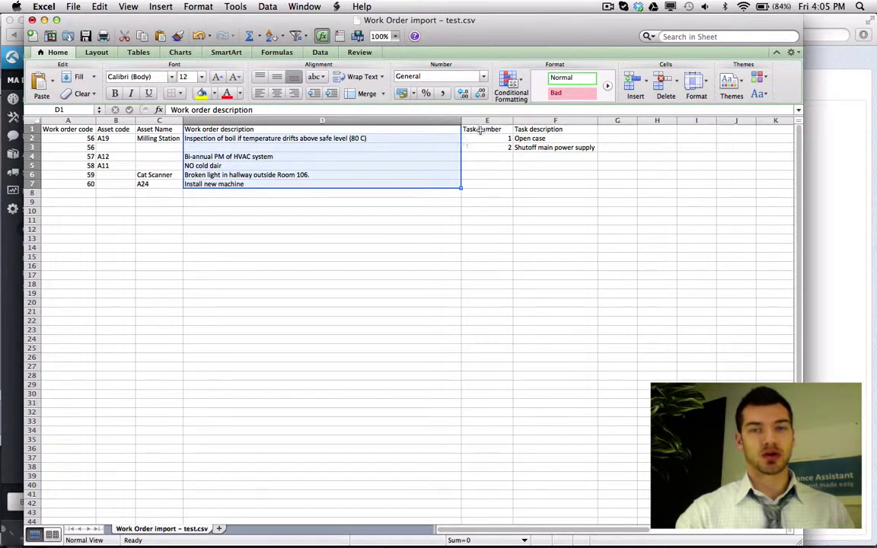
{"action": "left_click_drag", "start_coordinate": [479, 130], "coordinate": [526, 143]}
{"action": "left_click", "coordinate": [530, 185]}
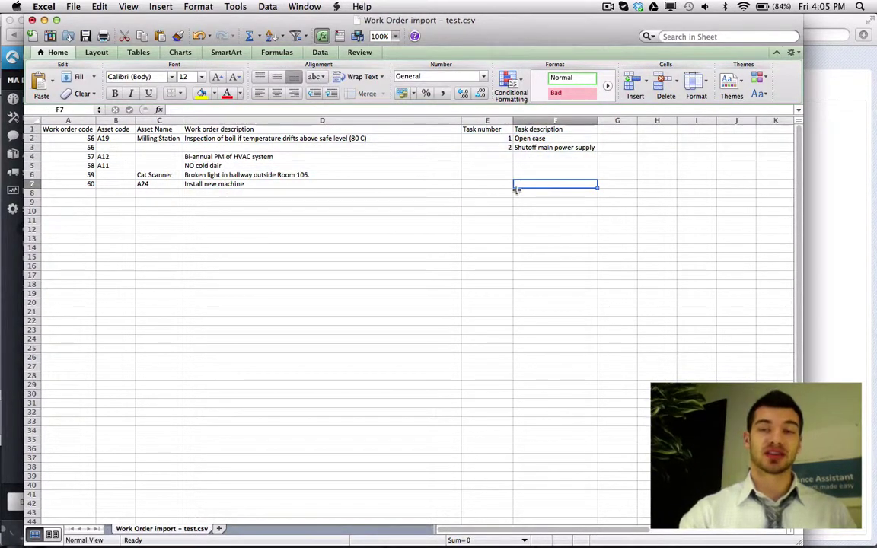
{"action": "left_click", "coordinate": [470, 221]}
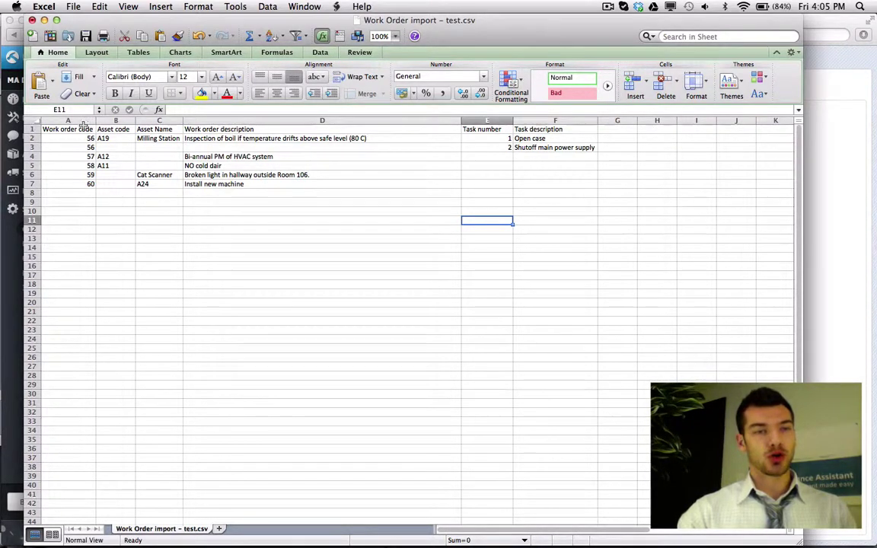
{"action": "left_click_drag", "start_coordinate": [82, 128], "coordinate": [80, 182]}
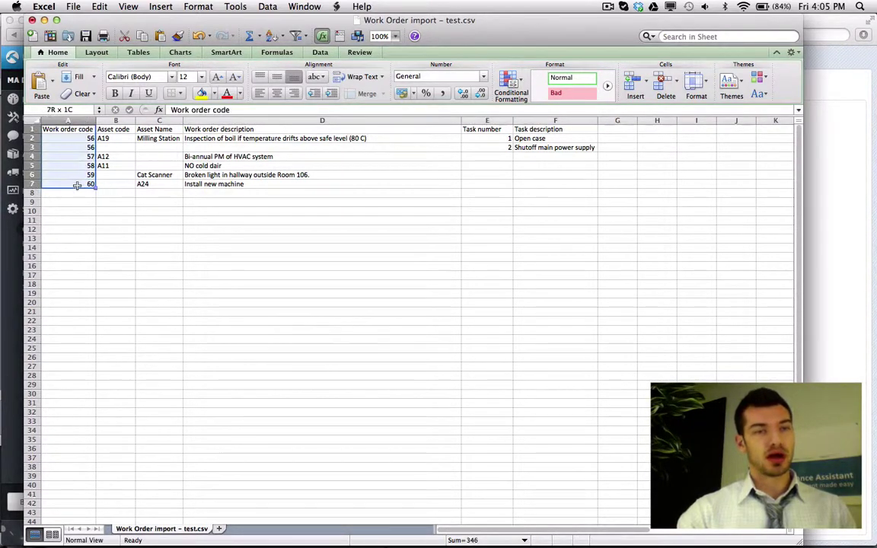
{"action": "left_click", "coordinate": [73, 228]}
{"action": "left_click_drag", "start_coordinate": [76, 137], "coordinate": [79, 183]}
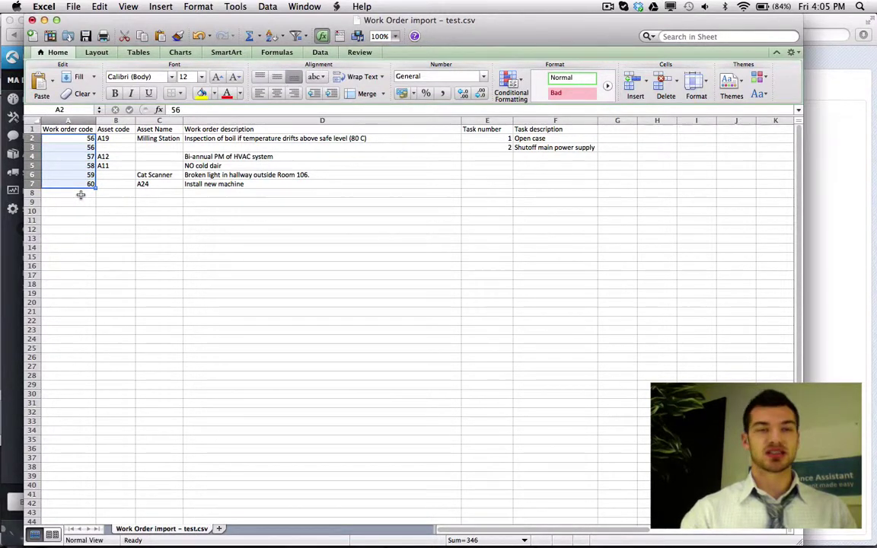
{"action": "key", "text": "Down"}
{"action": "key", "text": "Down"}
{"action": "key", "text": "Down"}
{"action": "key", "text": "Down"}
{"action": "key", "text": "Down"}
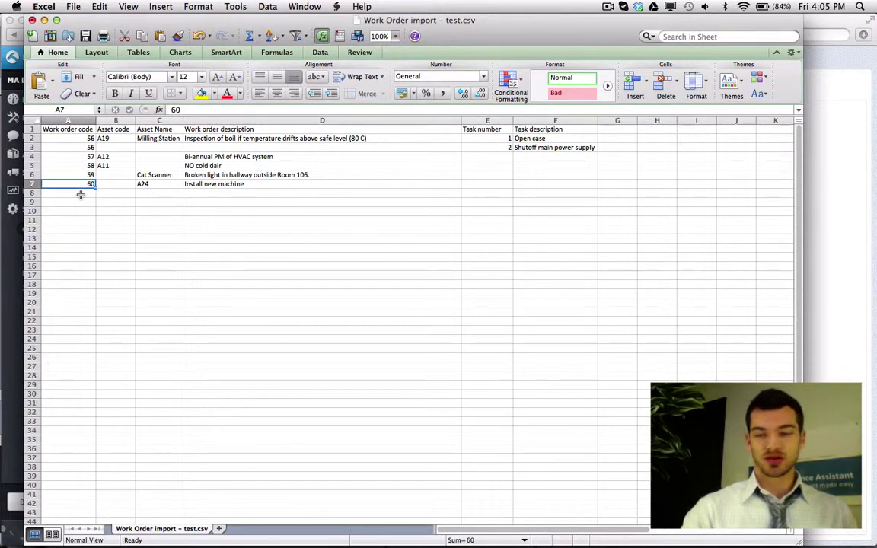
- Delete work order code 60 from cell A7 of the Install new machine row
{"action": "key", "text": "BackSpace"}
{"action": "key", "text": "Tab"}
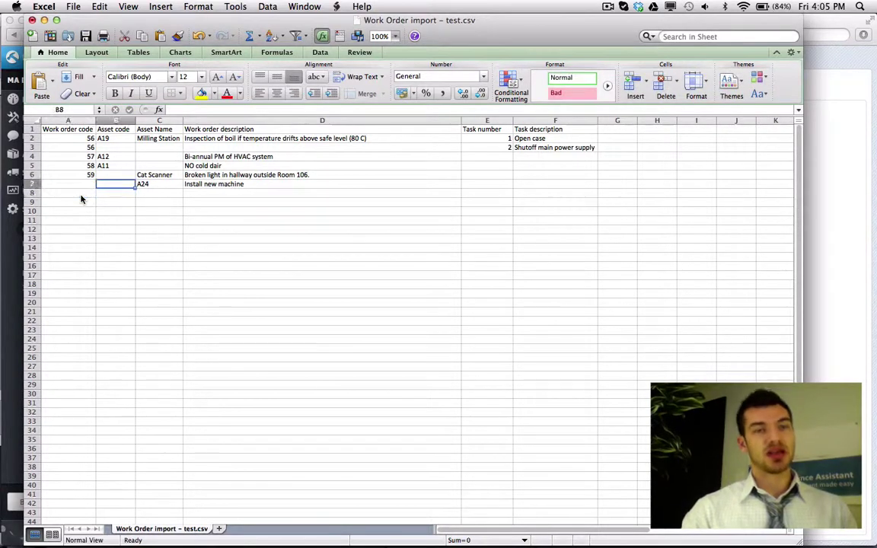
{"action": "key", "text": "Left"}
{"action": "key", "text": "Right"}
{"action": "key", "text": "Right"}
{"action": "key", "text": "Left"}
{"action": "key", "text": "Left"}
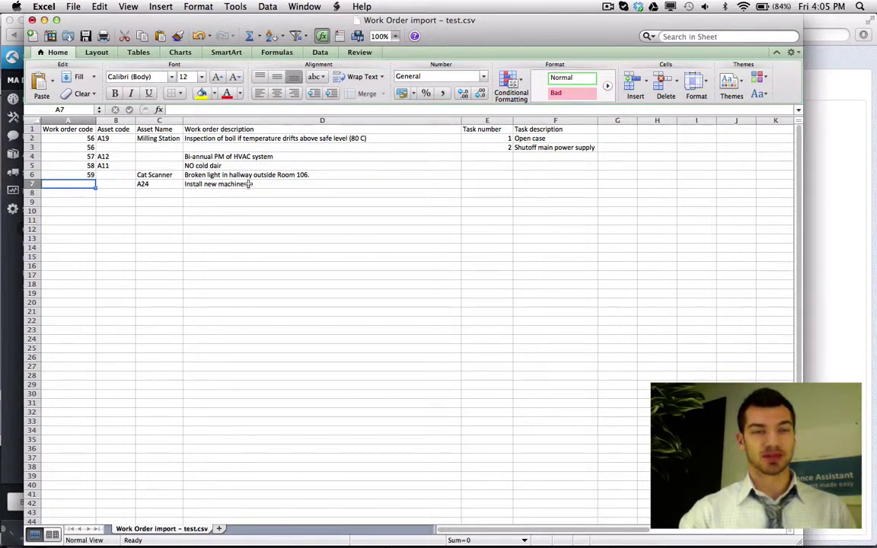
- Review codes 56–58 and the Milling Station asset, then lower Excel to reveal the CMMS page
{"action": "left_click_drag", "start_coordinate": [78, 138], "coordinate": [80, 166]}
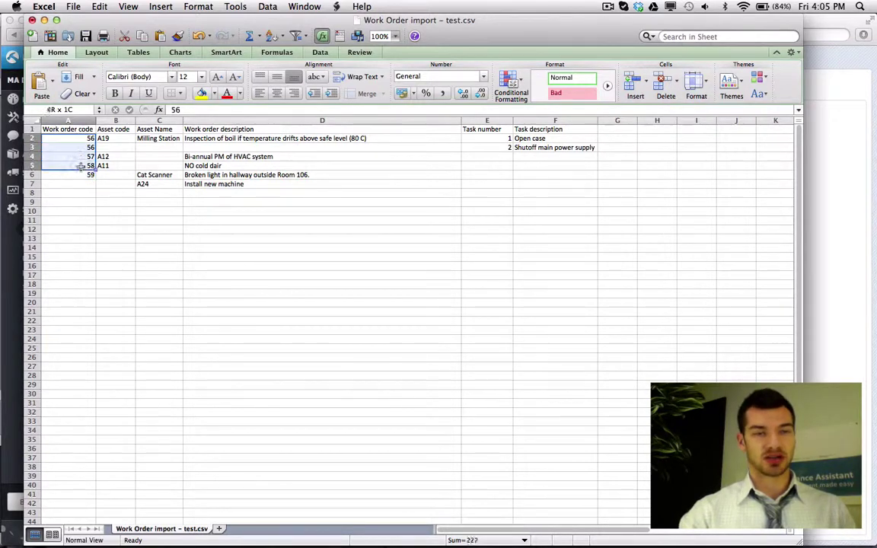
{"action": "left_click", "coordinate": [145, 200]}
{"action": "key", "text": "Left"}
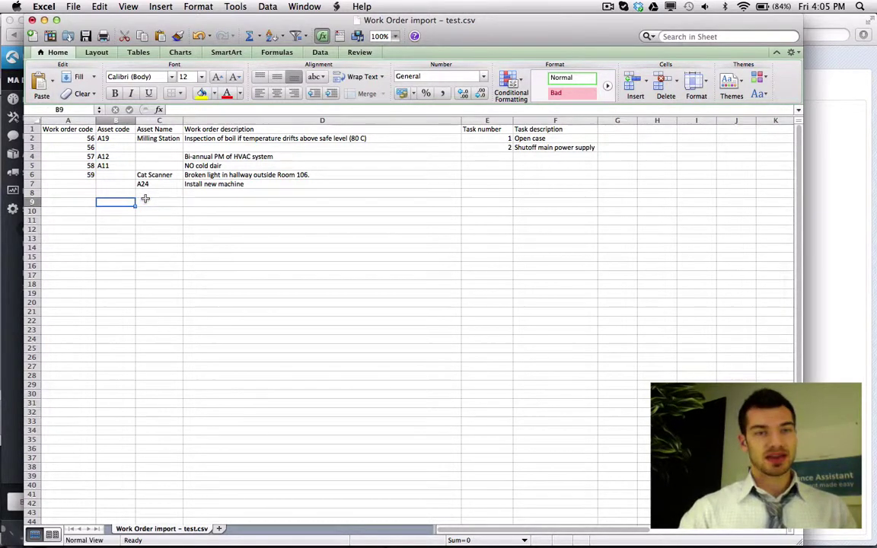
{"action": "key", "text": "Up"}
{"action": "key", "text": "Up"}
{"action": "key", "text": "Up"}
{"action": "key", "text": "Up"}
{"action": "key", "text": "Up"}
{"action": "key", "text": "Up"}
{"action": "key", "text": "Up"}
{"action": "key", "text": "Up"}
{"action": "key", "text": "Right"}
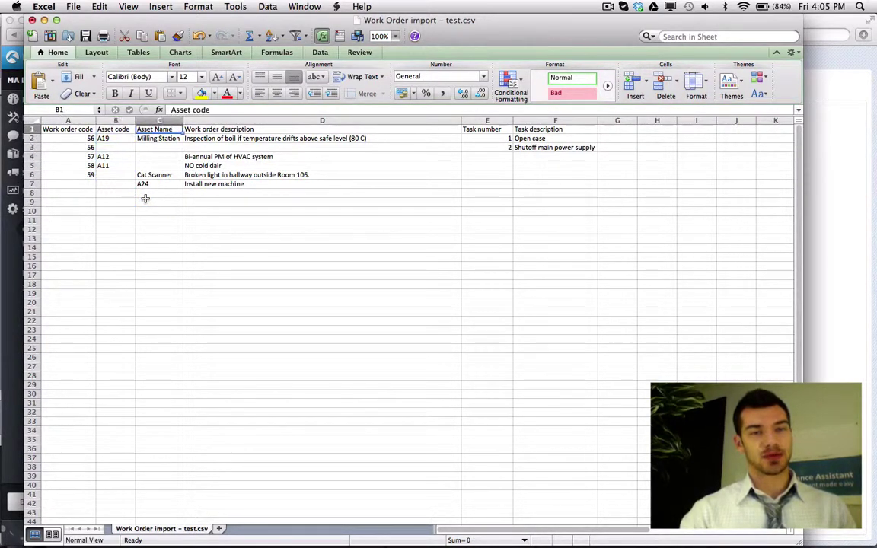
{"action": "key", "text": "Down"}
{"action": "key", "text": "Left"}
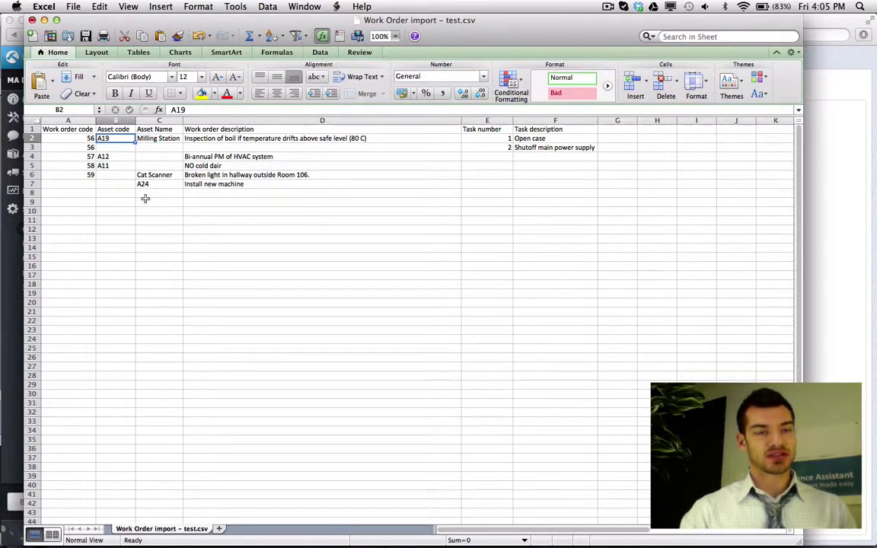
{"action": "key", "text": "Right"}
{"action": "key", "text": "Right"}
{"action": "key", "text": "Left"}
{"action": "key", "text": "Left"}
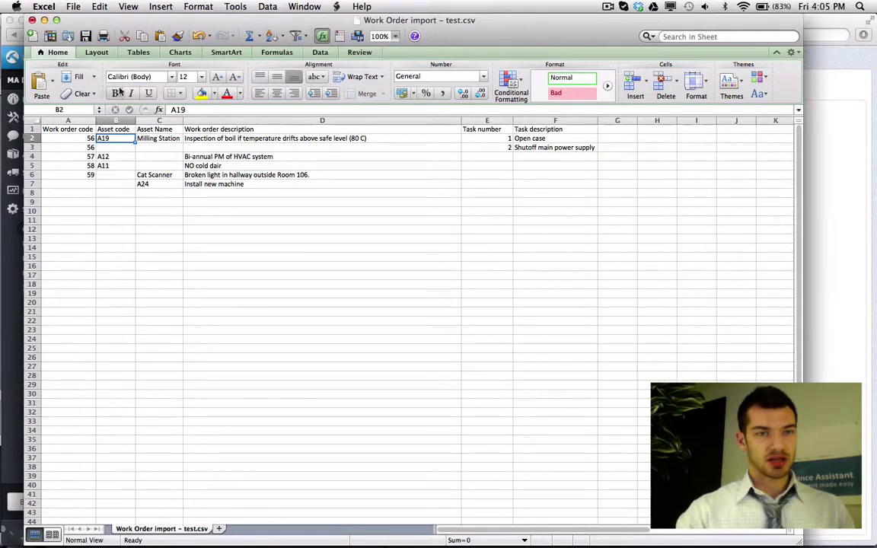
{"action": "left_click_drag", "start_coordinate": [158, 22], "coordinate": [203, 345]}
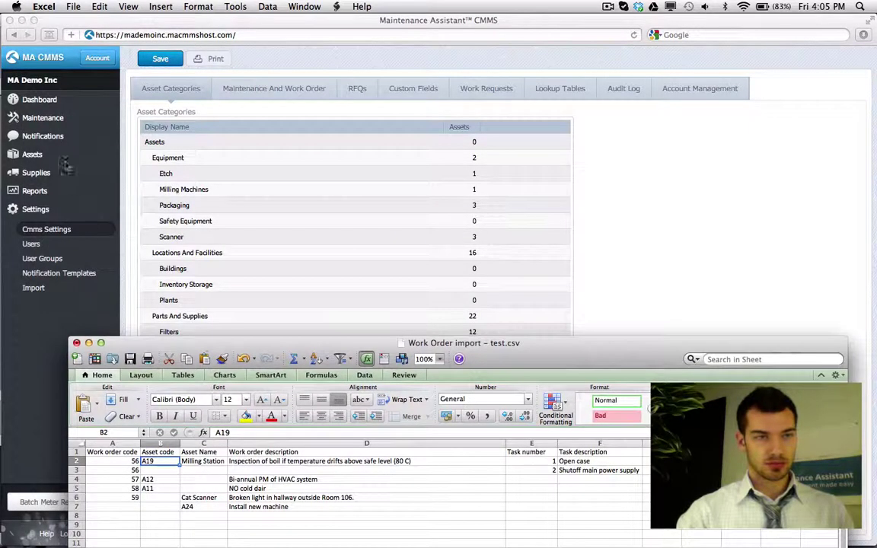
- List all assets and expand Main Facility to show Milling Station (A19) and Truck 1 (A24)
{"action": "left_click", "coordinate": [34, 153]}
{"action": "left_click", "coordinate": [38, 173]}
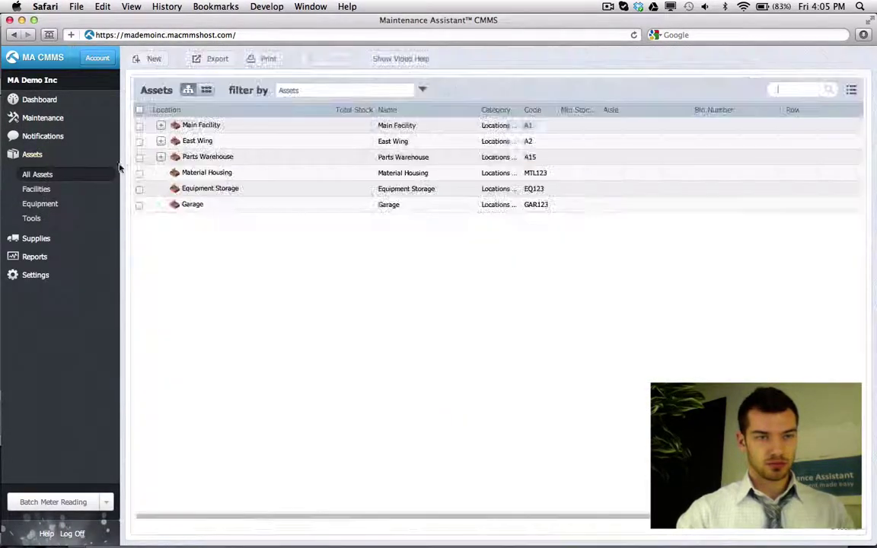
{"action": "left_click", "coordinate": [156, 126]}
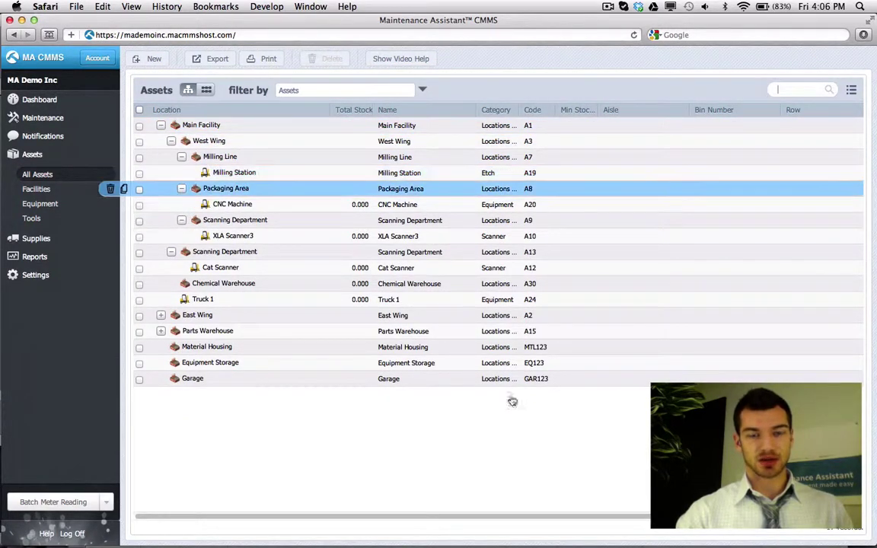
{"action": "left_click", "coordinate": [476, 537]}
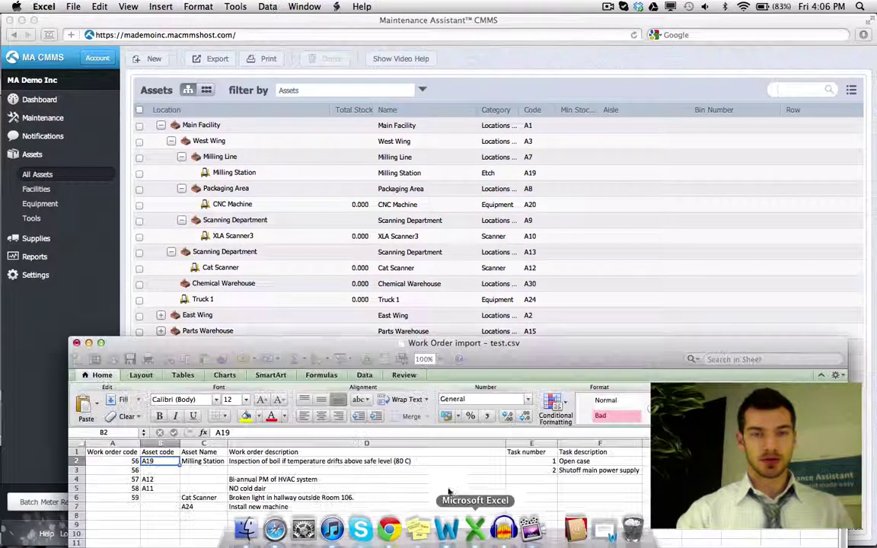
{"action": "left_click_drag", "start_coordinate": [373, 324], "coordinate": [373, 90]}
{"action": "left_click", "coordinate": [193, 213]}
{"action": "key", "text": "Left"}
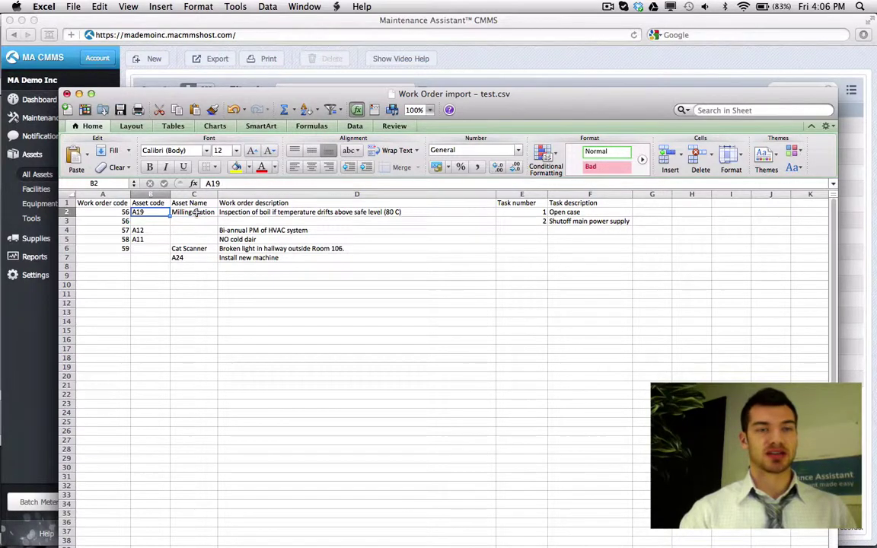
{"action": "left_click", "coordinate": [195, 213]}
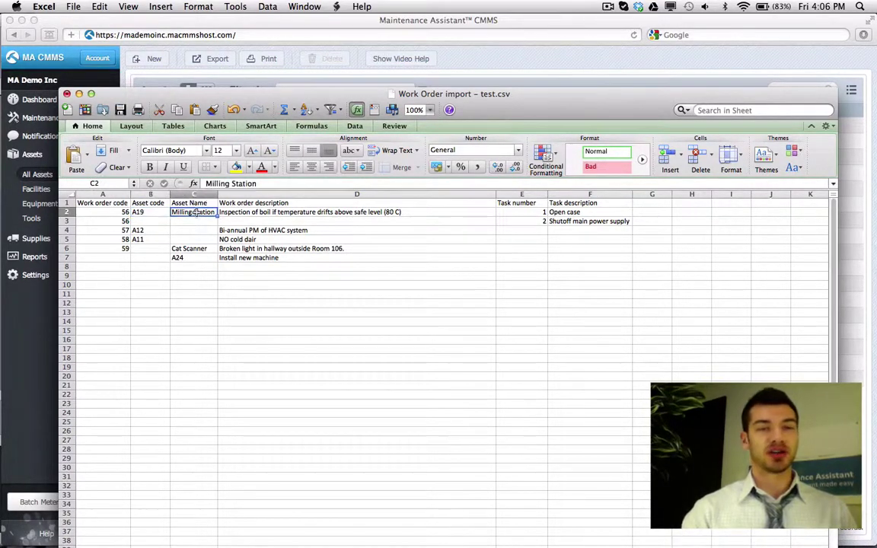
{"action": "key", "text": "Left"}
{"action": "key", "text": "Down"}
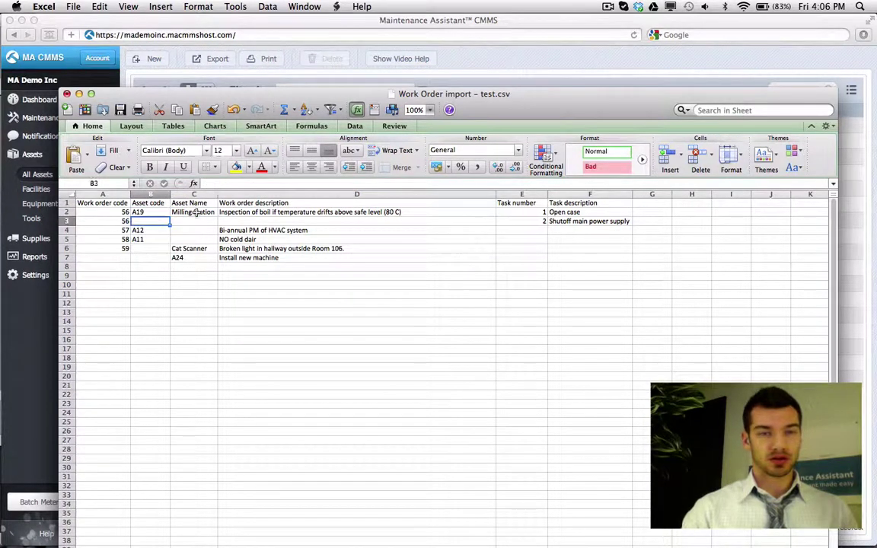
{"action": "key", "text": "Down"}
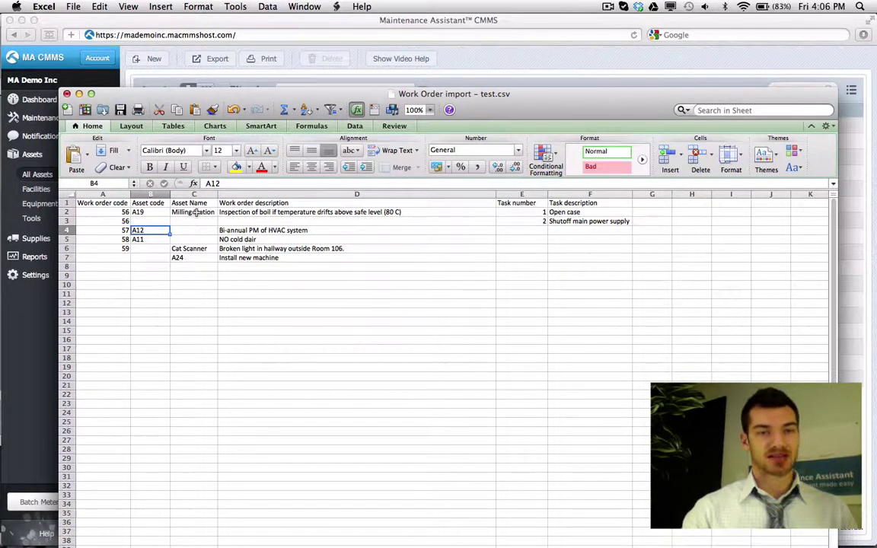
{"action": "key", "text": "Right"}
{"action": "key", "text": "Left"}
{"action": "key", "text": "Down"}
{"action": "key", "text": "Down"}
{"action": "key", "text": "Right"}
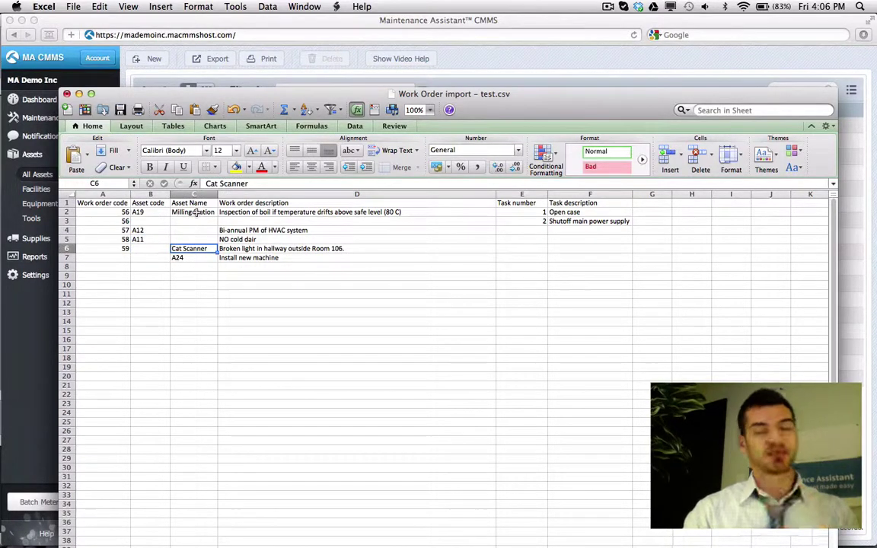
{"action": "key", "text": "Left"}
{"action": "key", "text": "Up"}
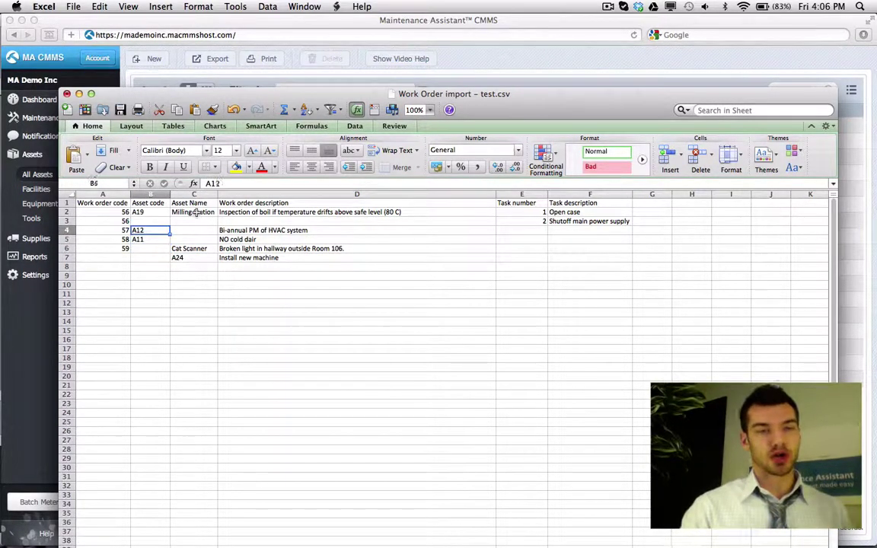
{"action": "key", "text": "BackSpace"}
{"action": "type", "text": "2"}
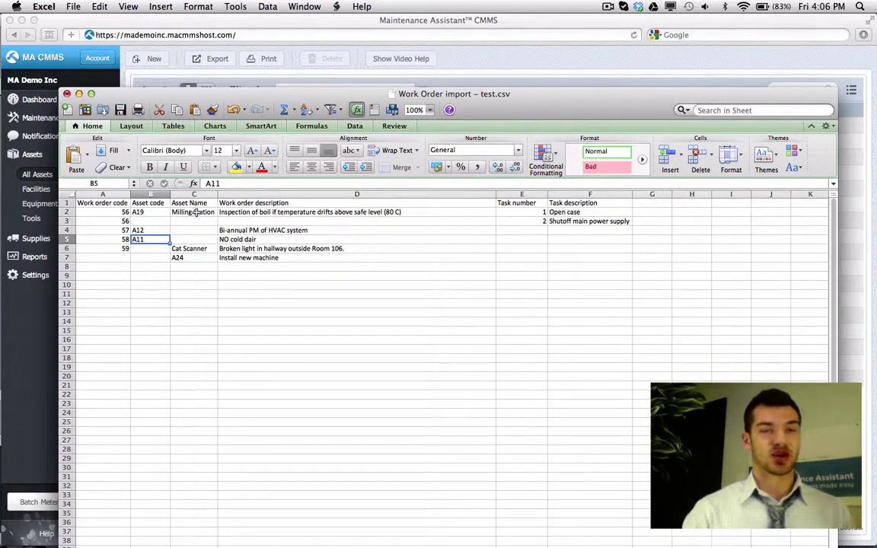
{"action": "key", "text": "Down"}
{"action": "key", "text": "Right"}
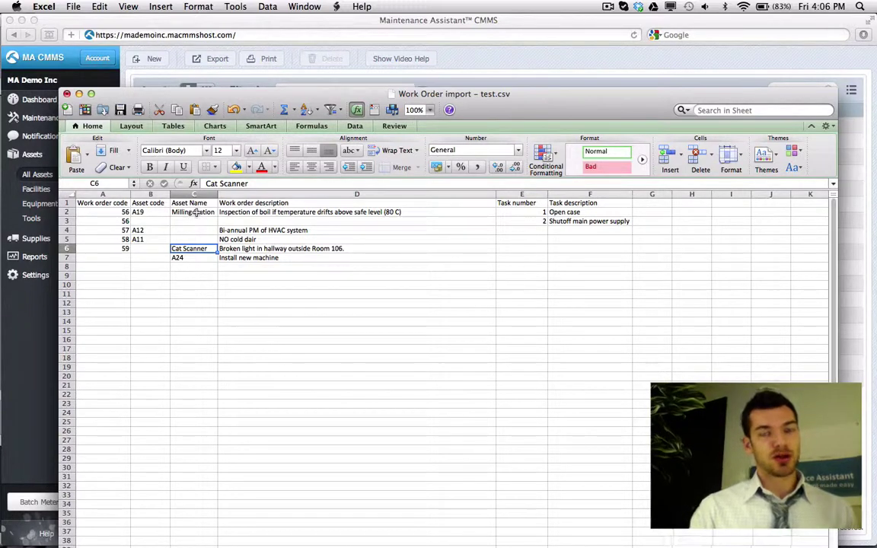
{"action": "key", "text": "Down"}
{"action": "double_click", "coordinate": [206, 249]}
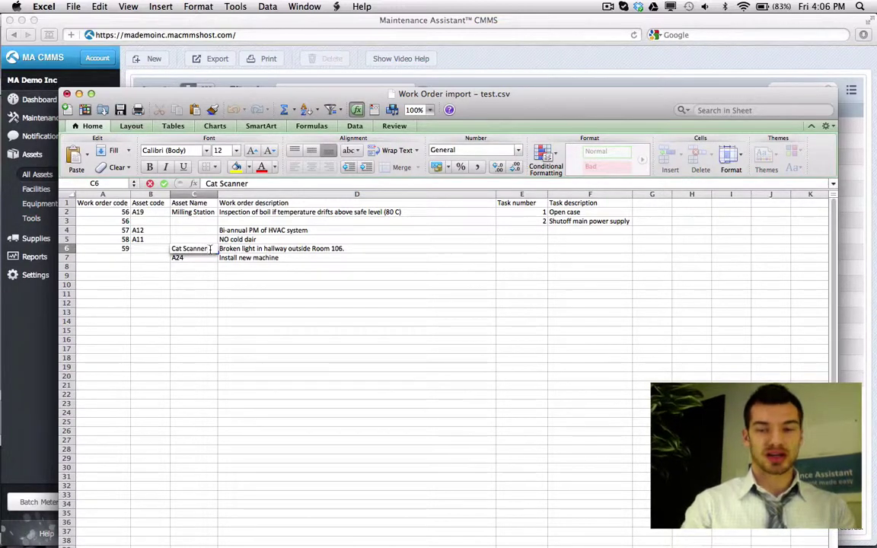
{"action": "type", "text": "- XLS"}
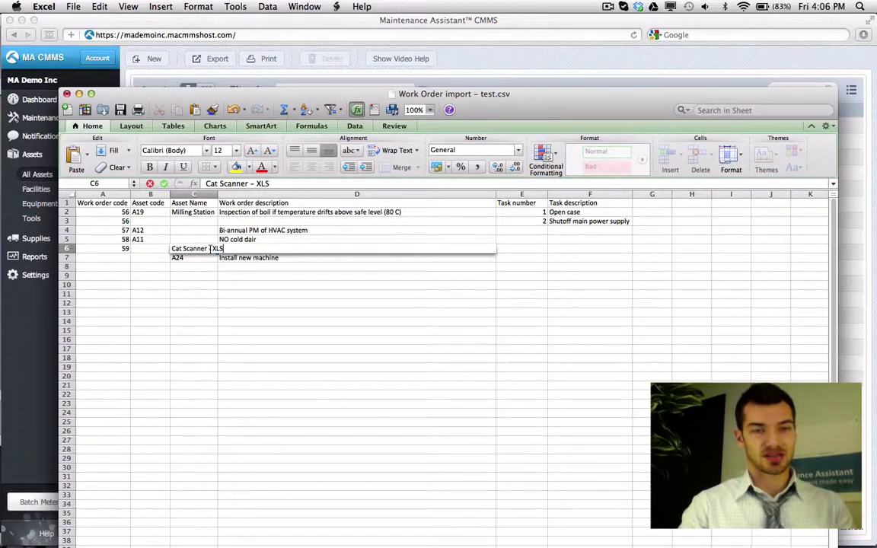
{"action": "key", "text": "Return"}
{"action": "left_click", "coordinate": [205, 249]}
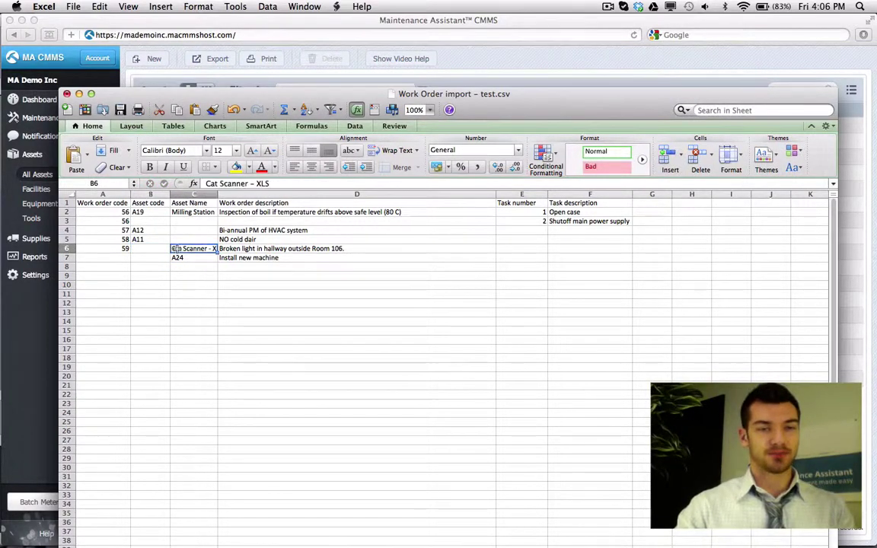
{"action": "left_click", "coordinate": [278, 183]}
- Restore C6's asset name to Cat Scanner by removing the ' - XLS' suffix
{"action": "key", "text": "BackSpace"}
{"action": "key", "text": "BackSpace"}
{"action": "key", "text": "BackSpace"}
{"action": "key", "text": "BackSpace"}
{"action": "key", "text": "BackSpace"}
{"action": "key", "text": "Return"}
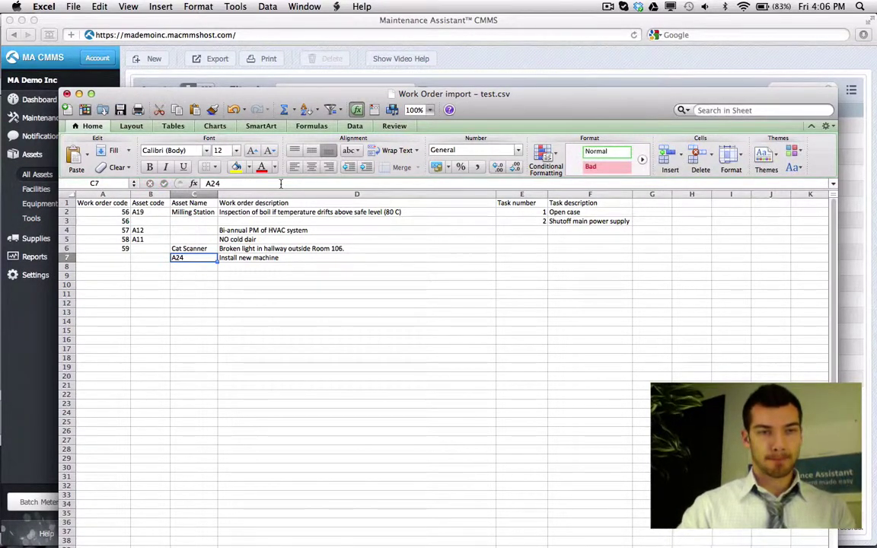
{"action": "key", "text": "Up"}
{"action": "key", "text": "Up"}
{"action": "key", "text": "Up"}
{"action": "key", "text": "Up"}
{"action": "key", "text": "Up"}
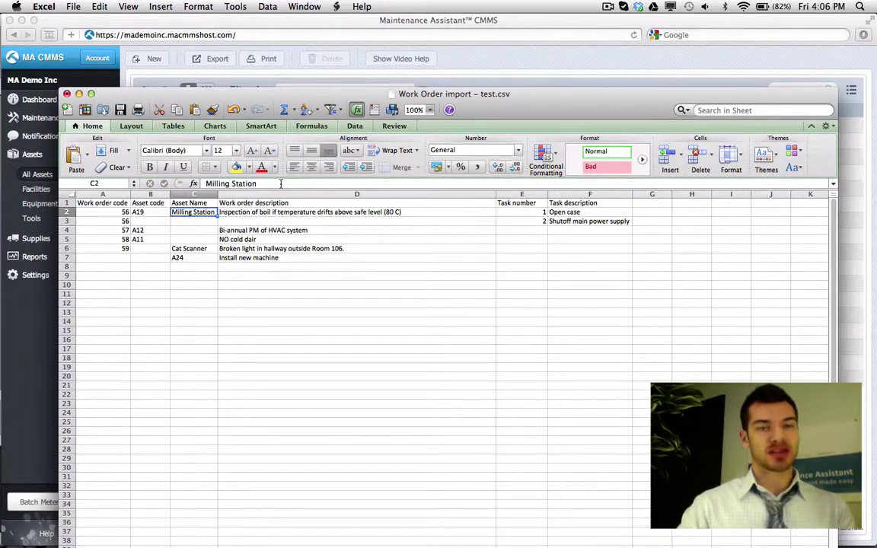
{"action": "key", "text": "Up"}
- Review row 2 of work order 56: boiler inspection description and task 1 'Open case'
{"action": "key", "text": "Left"}
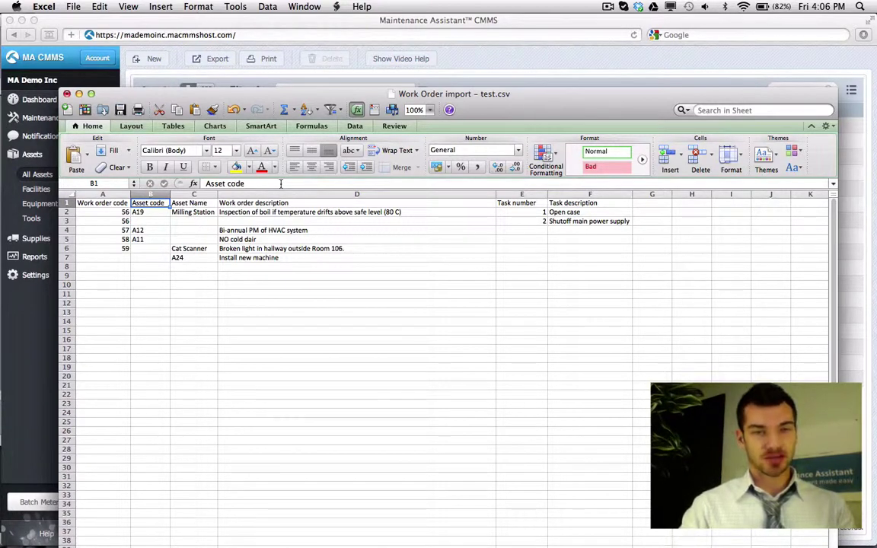
{"action": "key", "text": "Down"}
{"action": "key", "text": "Right"}
{"action": "key", "text": "Right"}
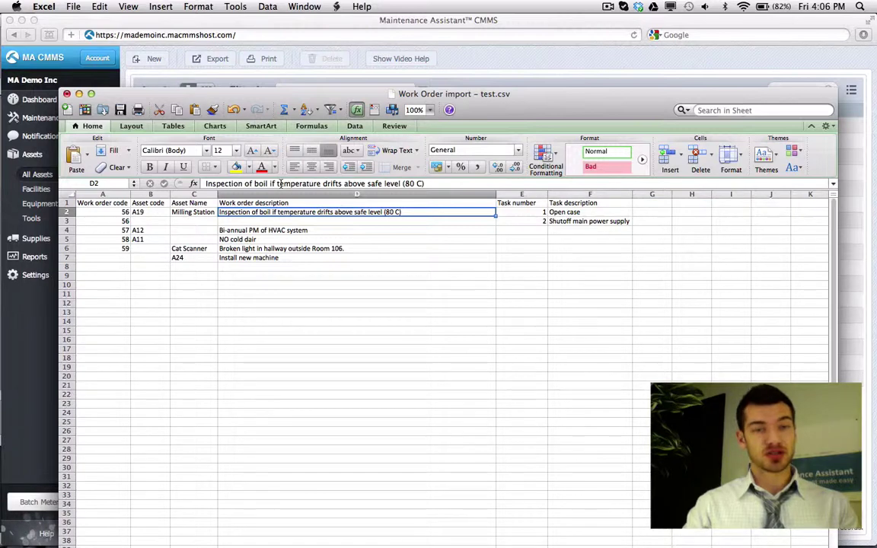
{"action": "key", "text": "Right"}
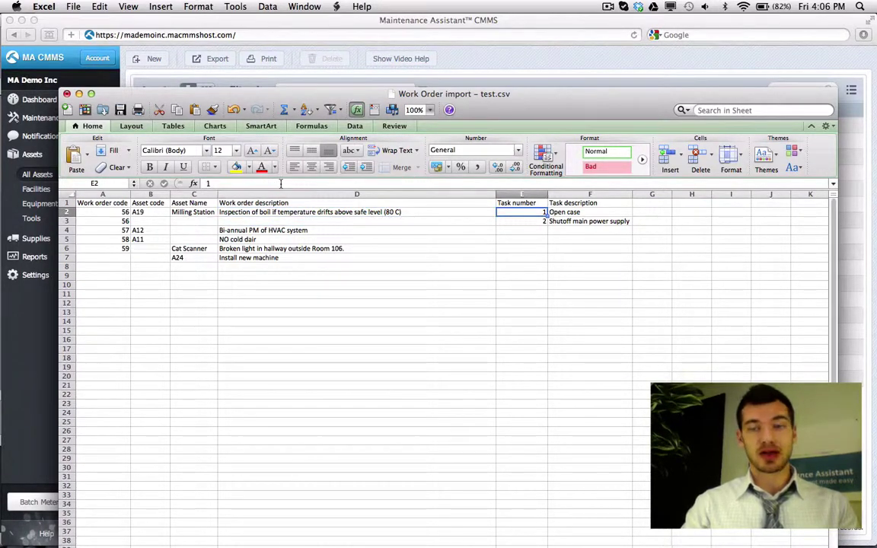
{"action": "key", "text": "Right"}
{"action": "left_click", "coordinate": [275, 276]}
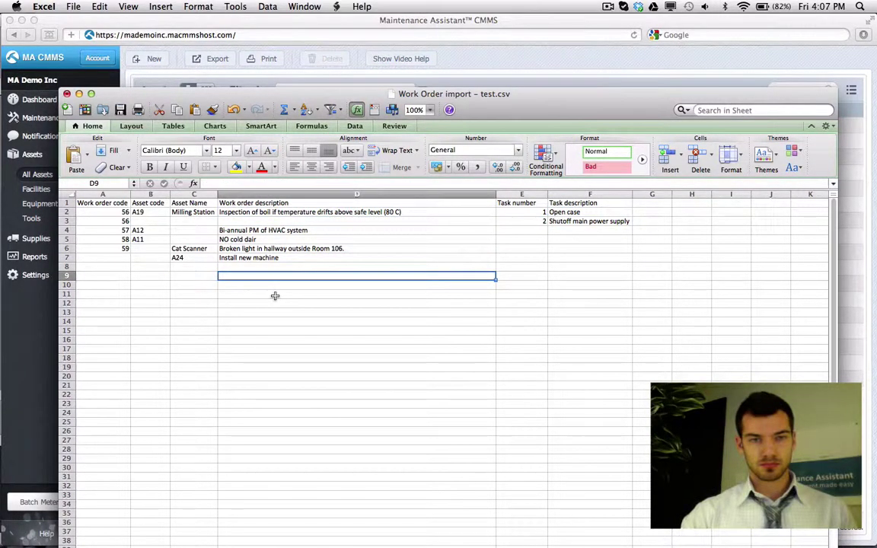
{"action": "key", "text": "Up"}
{"action": "key", "text": "Up"}
{"action": "key", "text": "Up"}
{"action": "key", "text": "Up"}
{"action": "key", "text": "Up"}
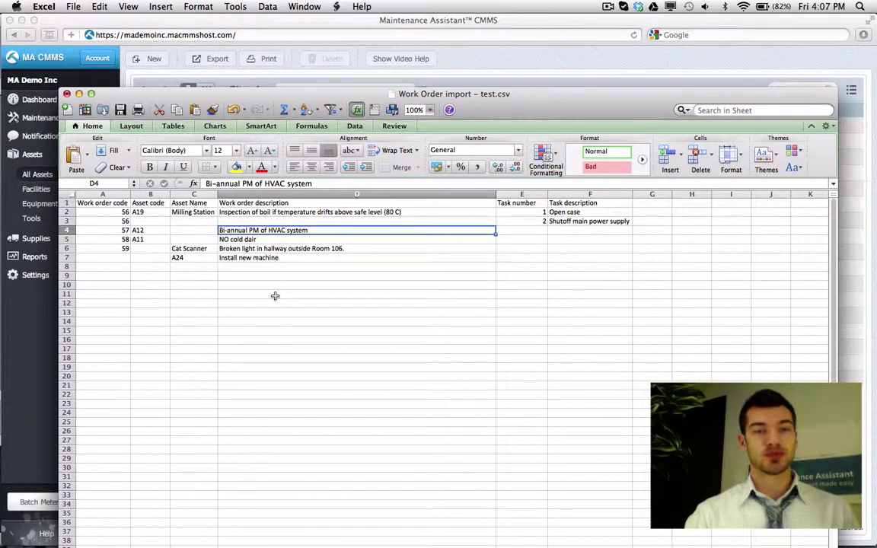
{"action": "key", "text": "Down"}
{"action": "key", "text": "Down"}
{"action": "key", "text": "Down"}
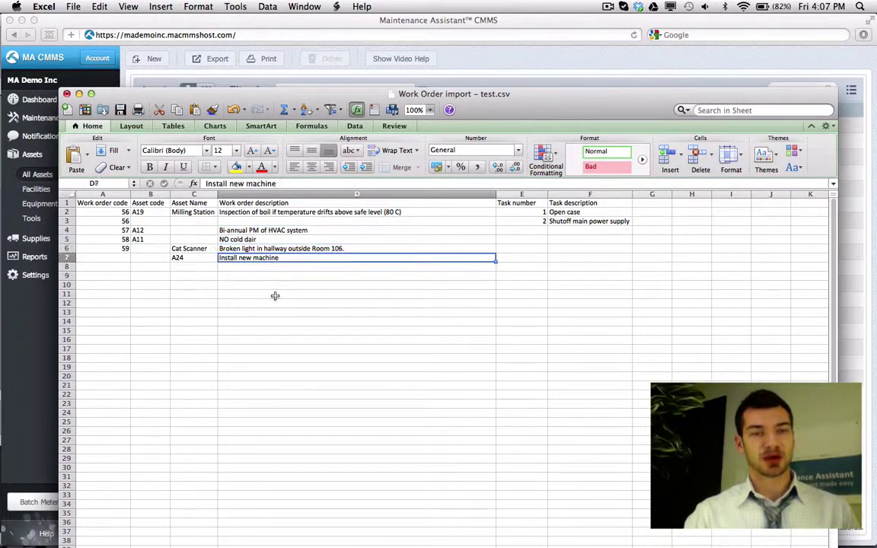
{"action": "key", "text": "Up"}
{"action": "key", "text": "Up"}
{"action": "key", "text": "Up"}
{"action": "key", "text": "Up"}
{"action": "key", "text": "Up"}
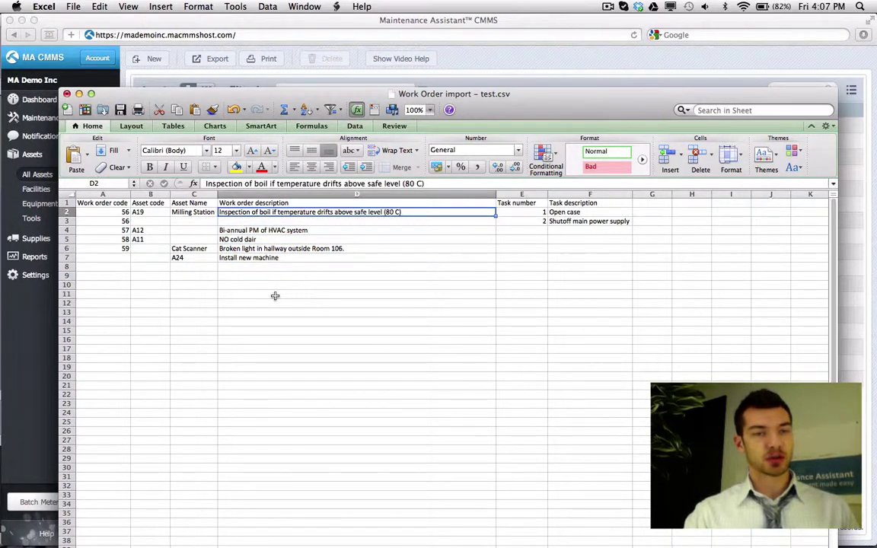
{"action": "key", "text": "Left"}
{"action": "key", "text": "Left"}
{"action": "key", "text": "Left"}
{"action": "key", "text": "Right"}
{"action": "key", "text": "Right"}
{"action": "key", "text": "Right"}
{"action": "key", "text": "Right"}
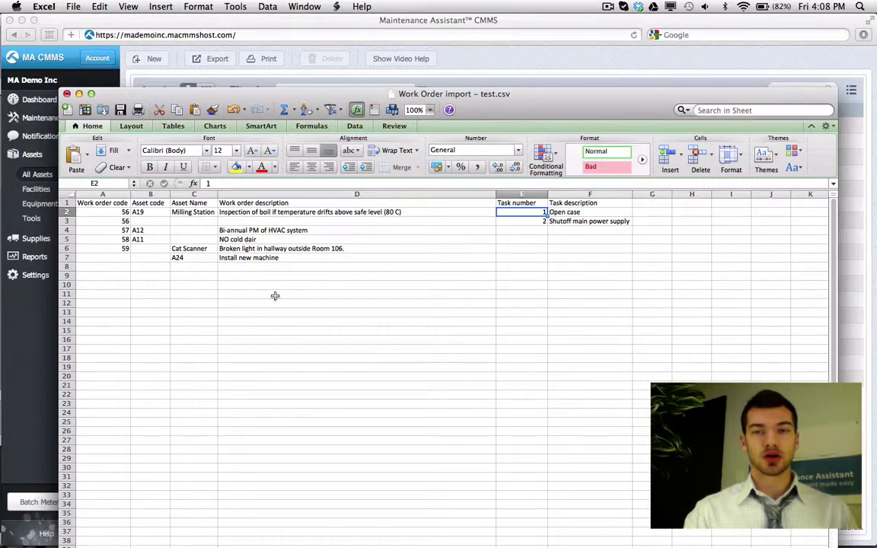
- Review row 3 of work order 56, holding task 2 'Shutoff main power supply'
{"action": "key", "text": "Down"}
{"action": "key", "text": "Left"}
{"action": "key", "text": "Left"}
{"action": "key", "text": "Left"}
{"action": "key", "text": "Left"}
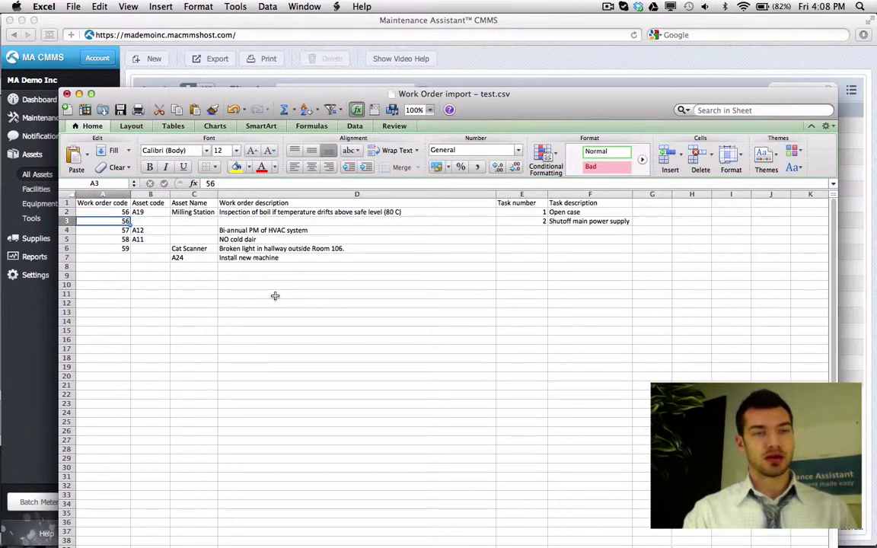
{"action": "key", "text": "Up"}
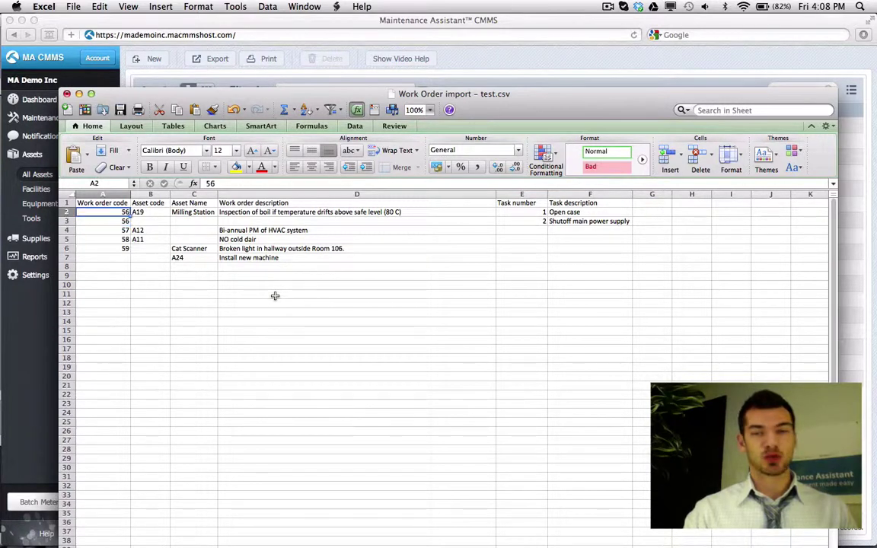
{"action": "key", "text": "Down"}
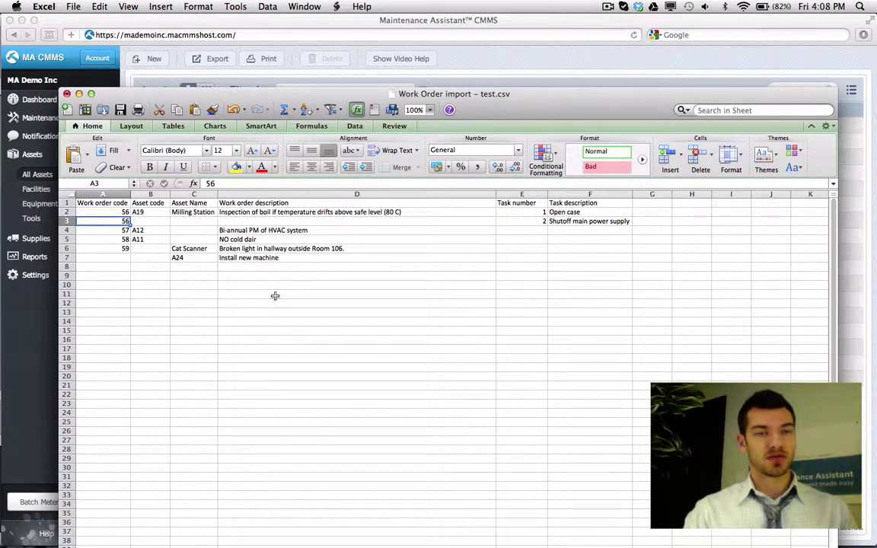
{"action": "key", "text": "Right"}
{"action": "key", "text": "Right"}
{"action": "key", "text": "Right"}
{"action": "key", "text": "Right"}
{"action": "key", "text": "Right"}
{"action": "key", "text": "Left"}
{"action": "key", "text": "Right"}
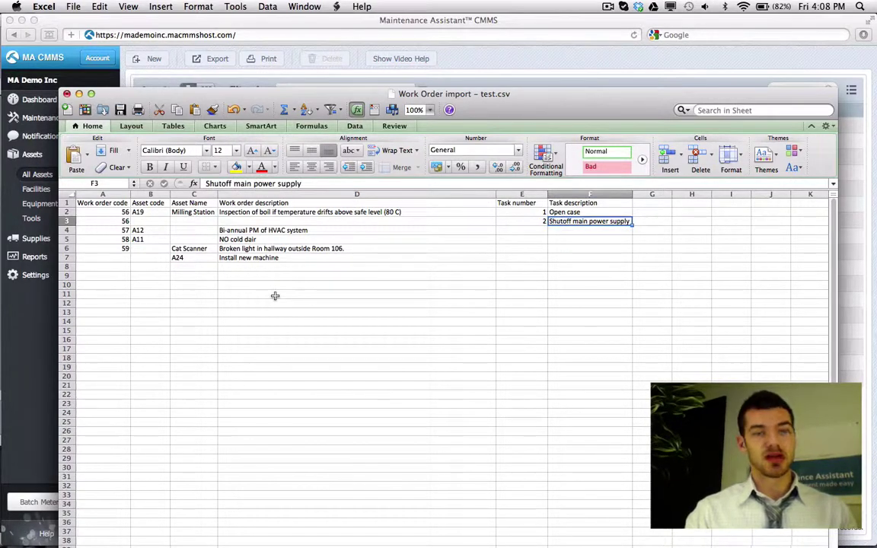
{"action": "key", "text": "Left"}
{"action": "key", "text": "Left"}
{"action": "key", "text": "Left"}
{"action": "key", "text": "Left"}
{"action": "key", "text": "Down"}
{"action": "key", "text": "Down"}
{"action": "key", "text": "Down"}
{"action": "key", "text": "Down"}
{"action": "key", "text": "Up"}
{"action": "key", "text": "Up"}
{"action": "key", "text": "Up"}
{"action": "key", "text": "Up"}
{"action": "key", "text": "Left"}
{"action": "key", "text": "Right"}
{"action": "key", "text": "Right"}
{"action": "key", "text": "Right"}
{"action": "key", "text": "Right"}
{"action": "key", "text": "Right"}
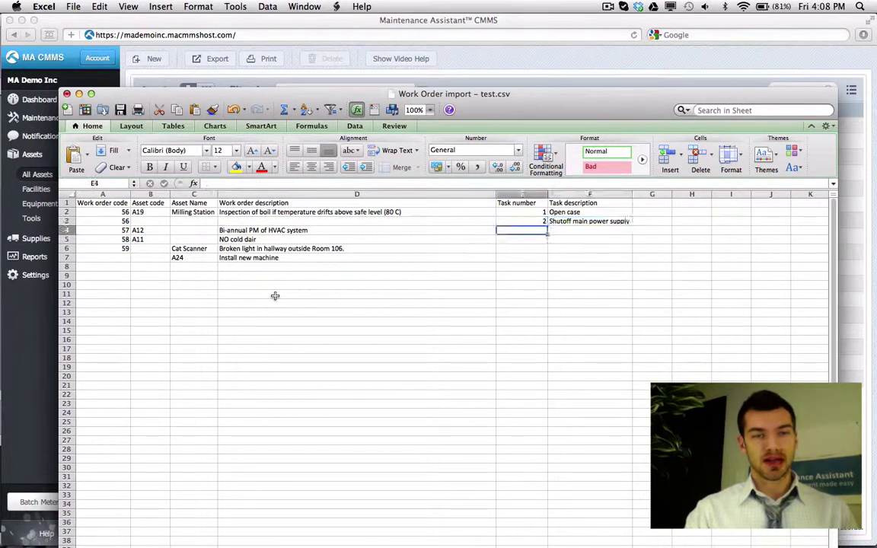
{"action": "key", "text": "Return"}
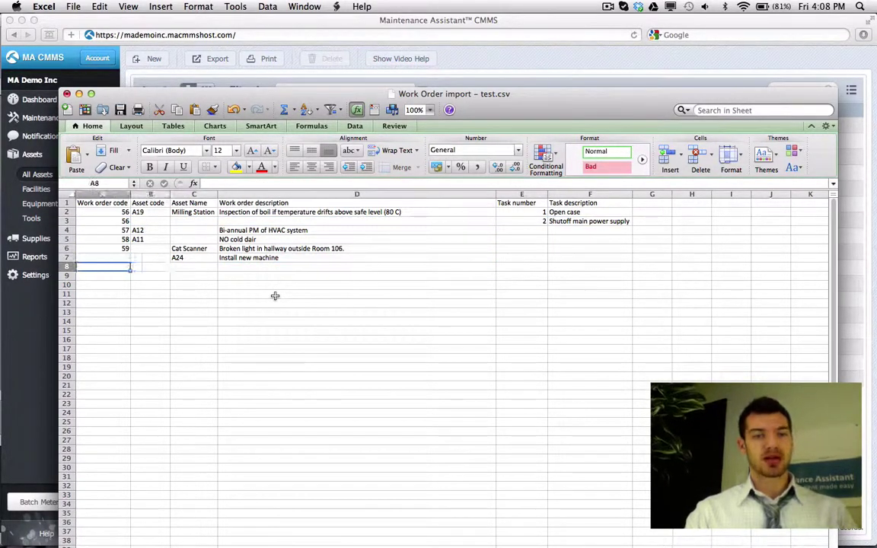
{"action": "type", "text": "56"}
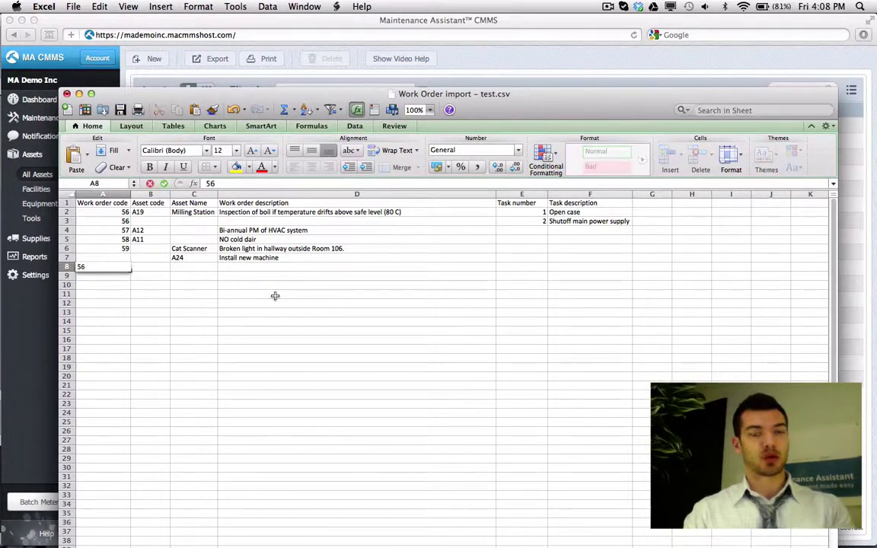
{"action": "key", "text": "Tab"}
{"action": "key", "text": "Tab"}
{"action": "key", "text": "Tab"}
{"action": "key", "text": "Tab"}
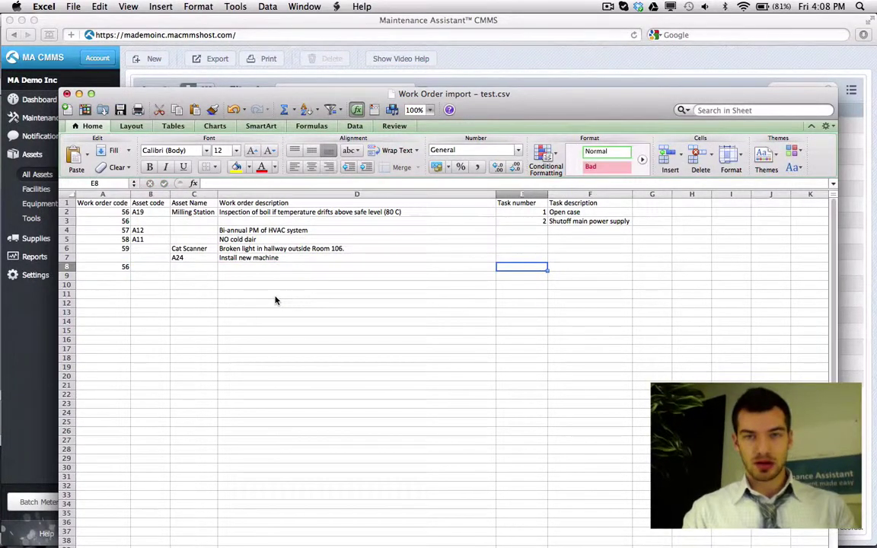
{"action": "type", "text": "3"}
{"action": "key", "text": "Tab"}
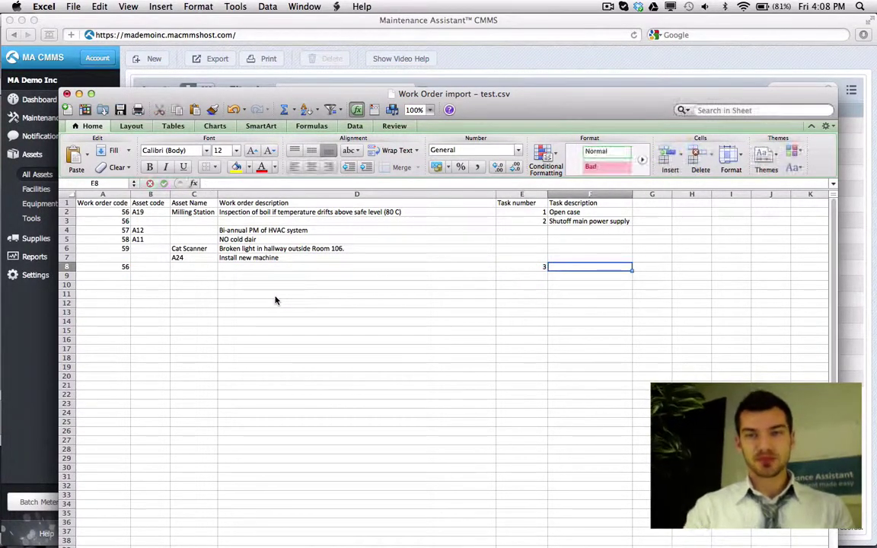
{"action": "type", "text": "Clo"}
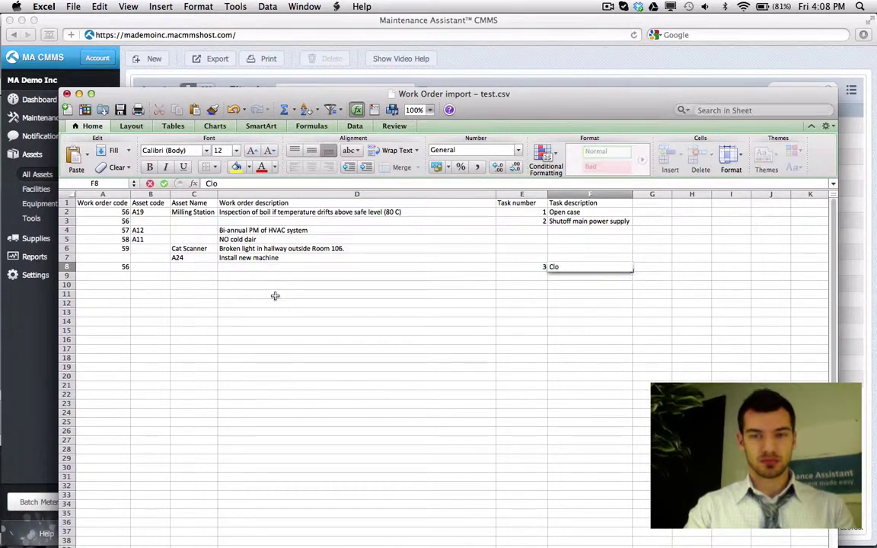
{"action": "type", "text": "se main valve"}
{"action": "left_click", "coordinate": [275, 295]}
{"action": "key", "text": "super+s"}
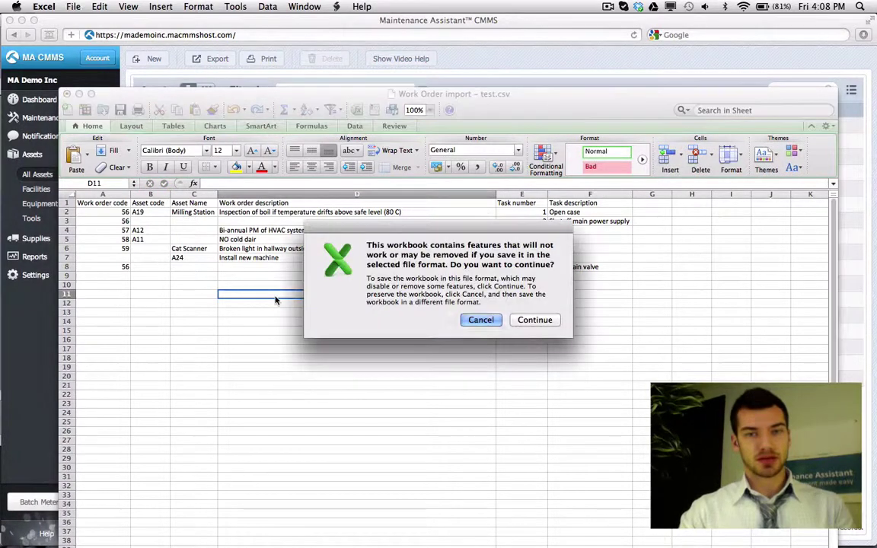
{"action": "left_click", "coordinate": [529, 320]}
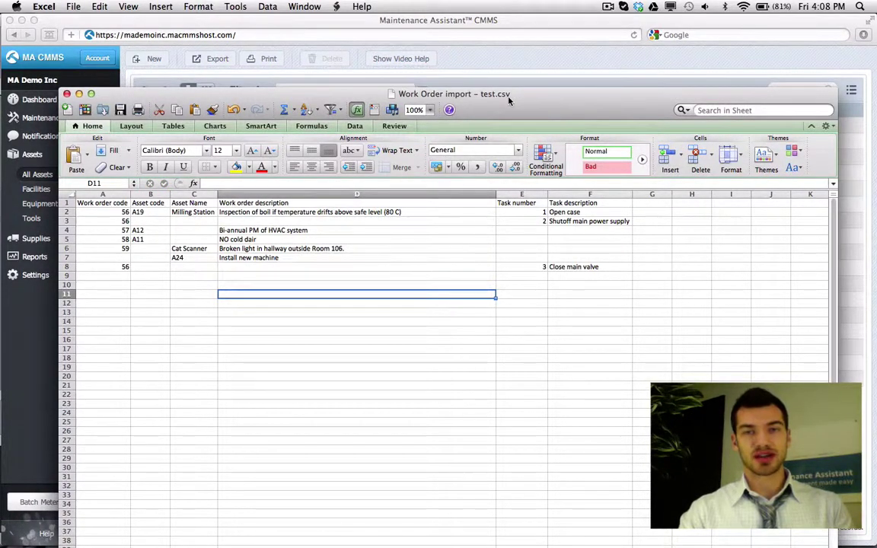
- Save As Comma Separated Values over Work Order import - test, accepting the format warning
{"action": "left_click", "coordinate": [128, 7]}
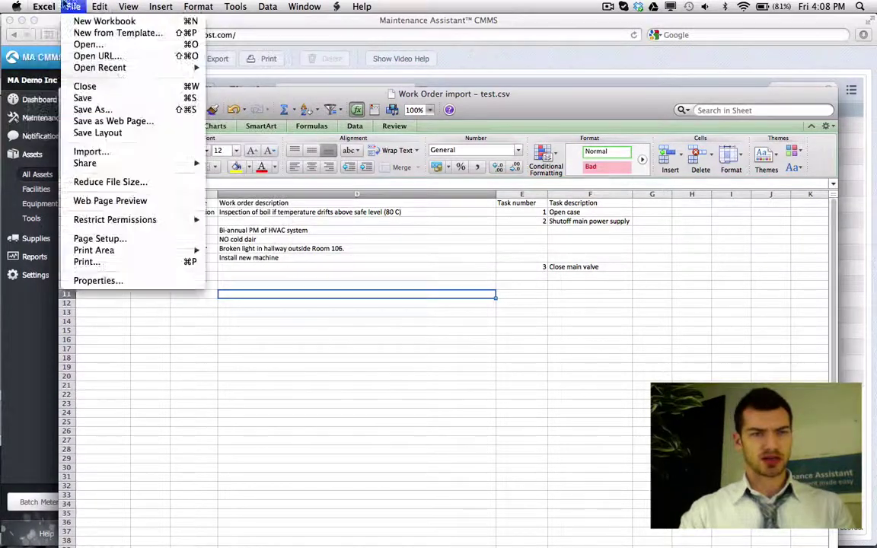
{"action": "left_click", "coordinate": [93, 110]}
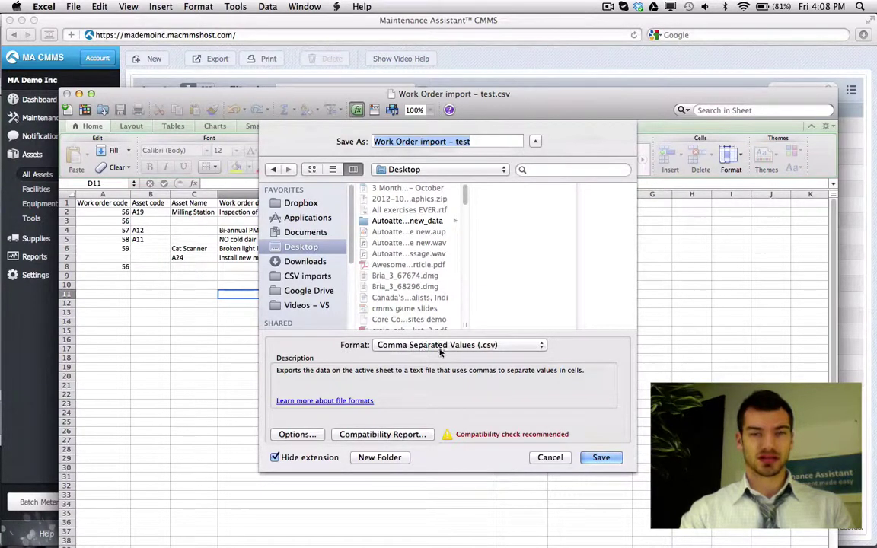
{"action": "left_click", "coordinate": [600, 458]}
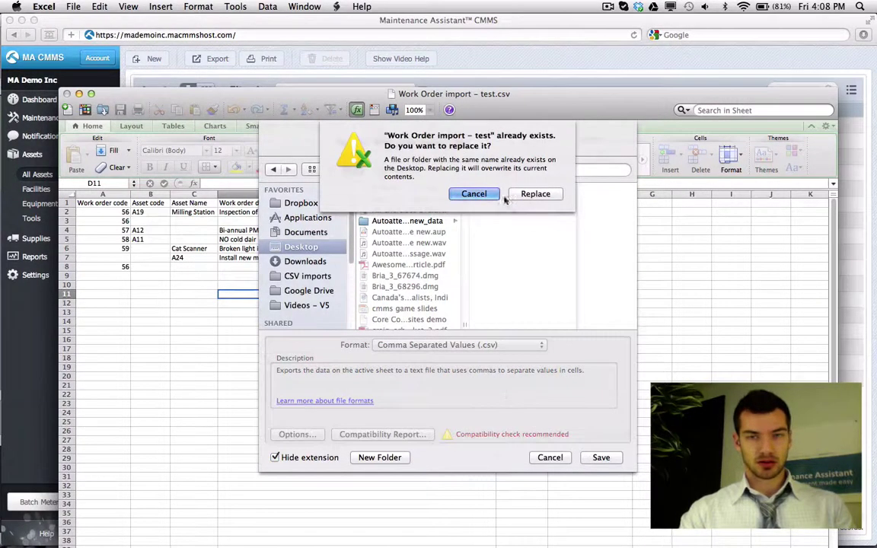
{"action": "left_click", "coordinate": [535, 194]}
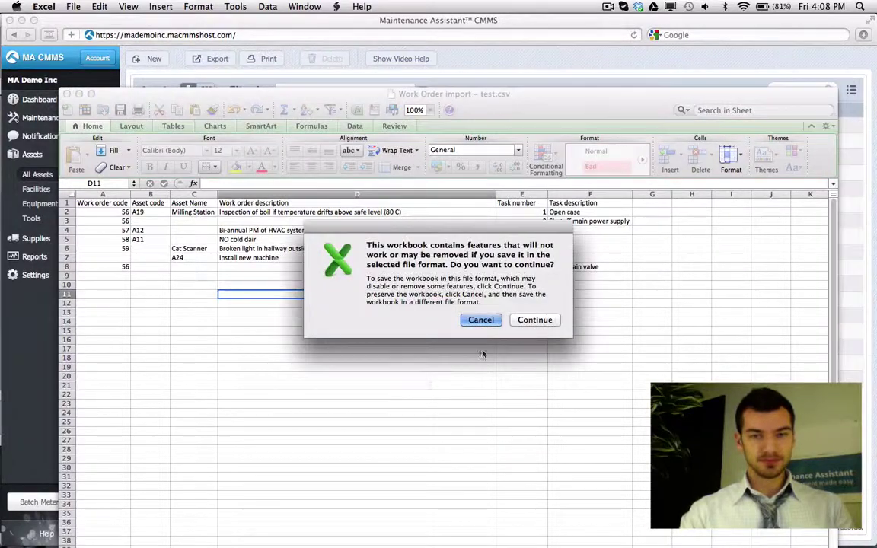
{"action": "left_click", "coordinate": [536, 320]}
- Start a Work Orders import from the CMMS Settings Import page
{"action": "left_click", "coordinate": [30, 317]}
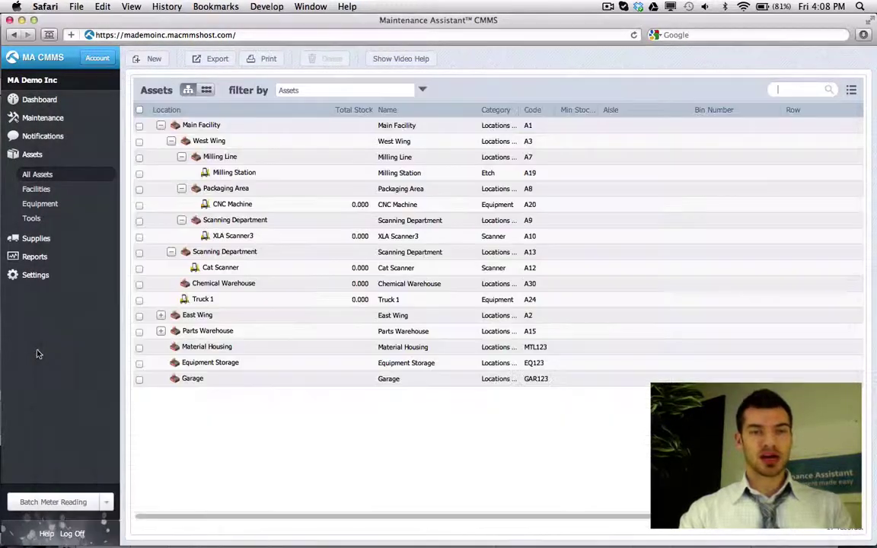
{"action": "left_click", "coordinate": [35, 275]}
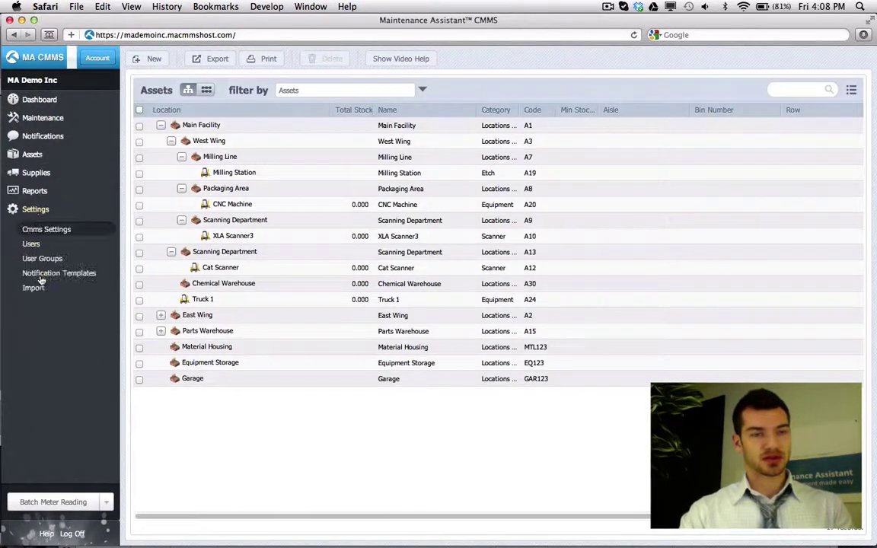
{"action": "left_click", "coordinate": [33, 289]}
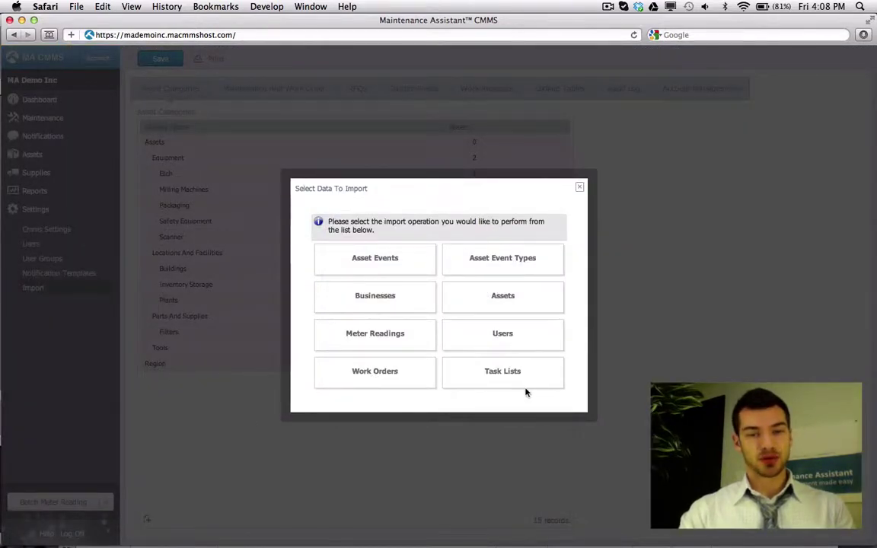
{"action": "left_click", "coordinate": [372, 382]}
- Upload Work Order import - test.csv and continue to the field mappings
{"action": "left_click", "coordinate": [398, 330]}
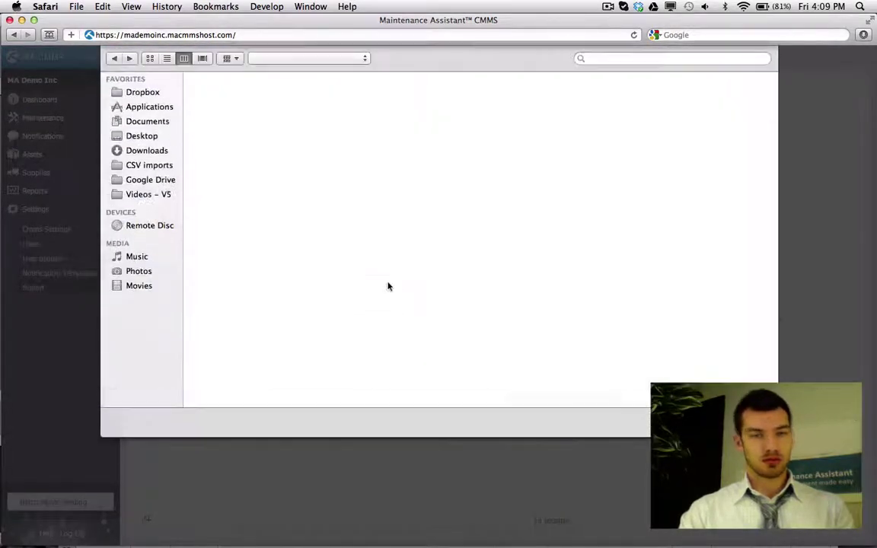
{"action": "scroll", "coordinate": [220, 304], "scroll_direction": "down", "scroll_amount": 15}
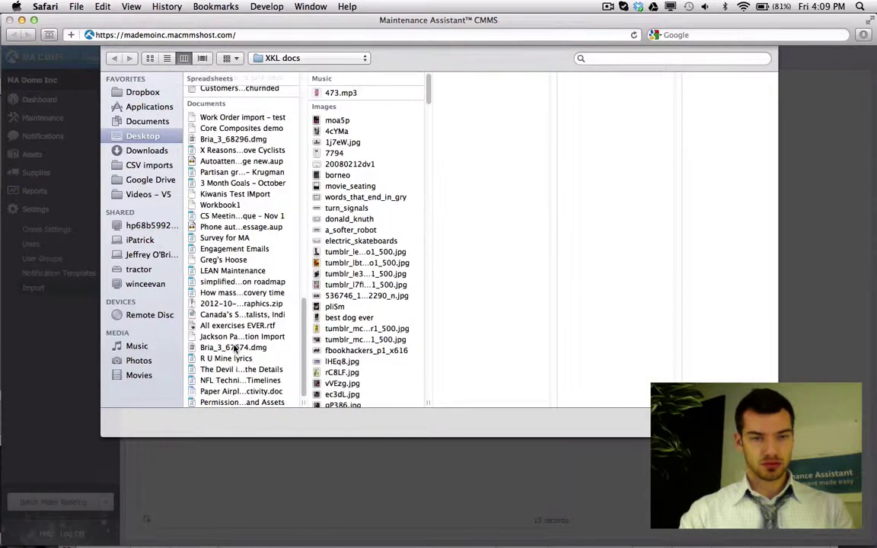
{"action": "double_click", "coordinate": [201, 115]}
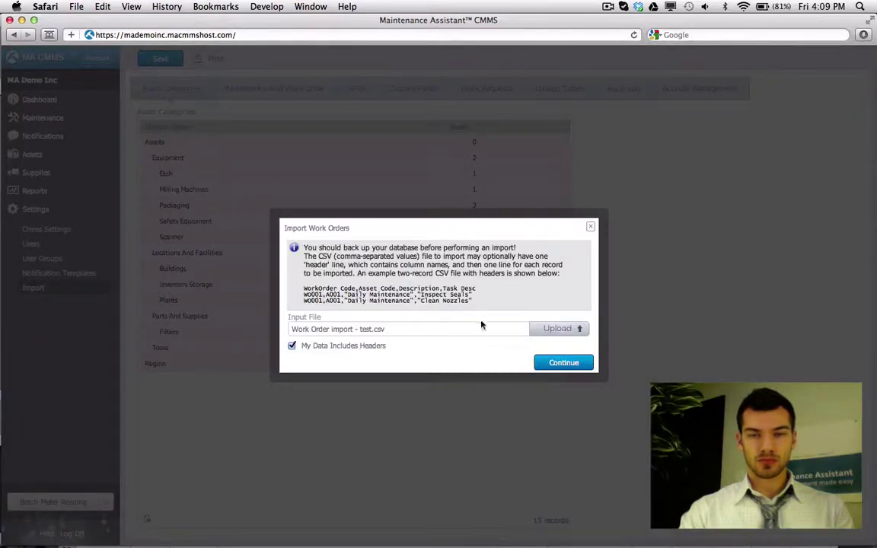
{"action": "left_click", "coordinate": [552, 363]}
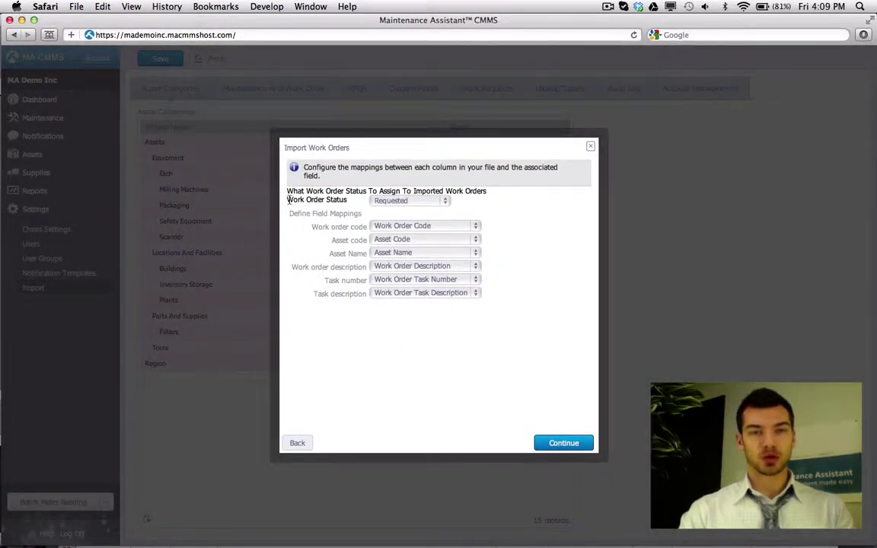
{"action": "left_click_drag", "start_coordinate": [287, 200], "coordinate": [346, 199]}
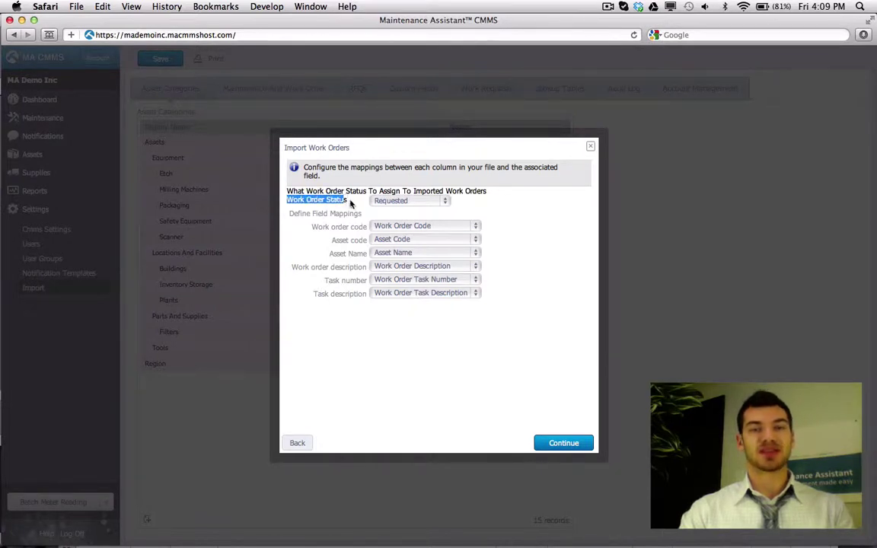
{"action": "left_click", "coordinate": [352, 203]}
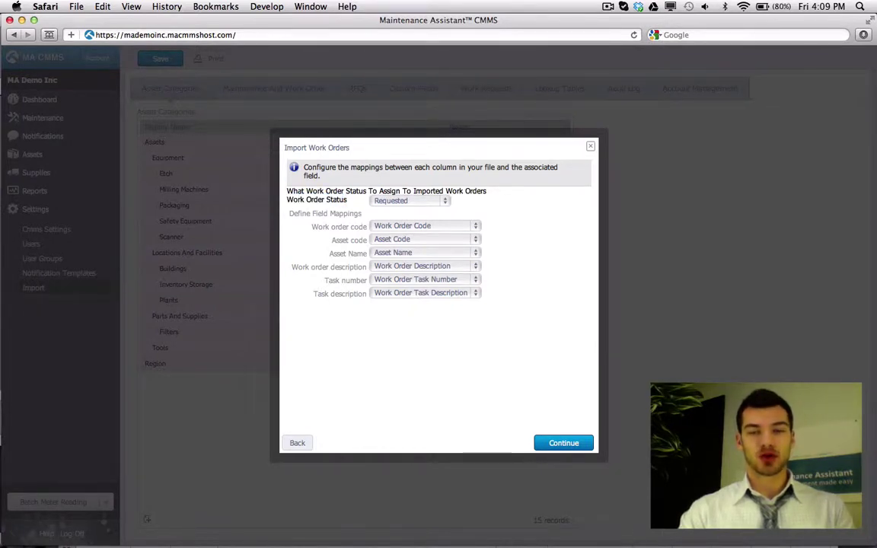
{"action": "key", "text": "super+Tab"}
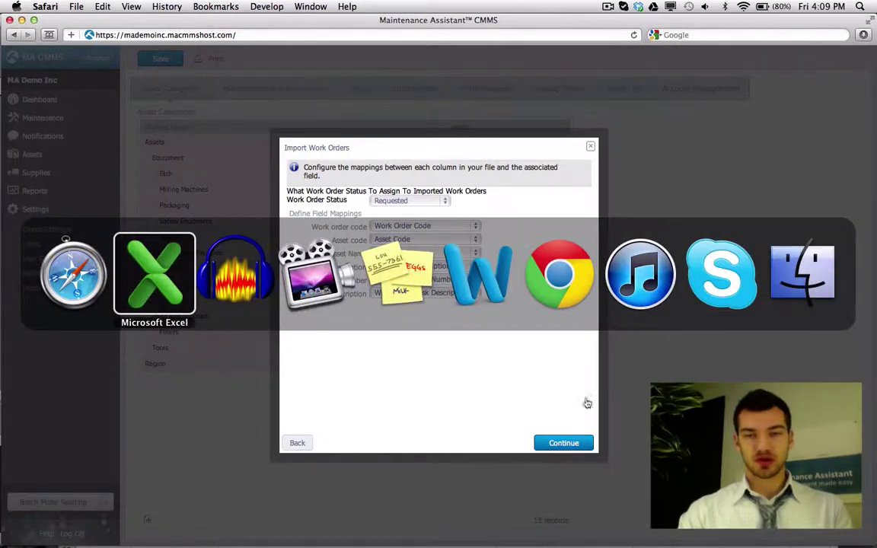
- Add a 'Work Order Status' heading in G1, then delete it again
{"action": "left_click", "coordinate": [155, 274]}
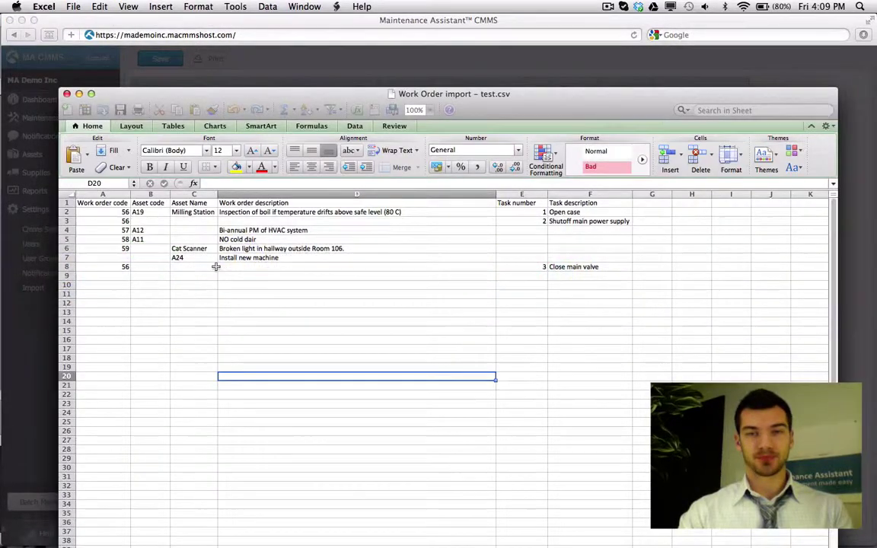
{"action": "left_click", "coordinate": [659, 202]}
{"action": "type", "text": "Wo"}
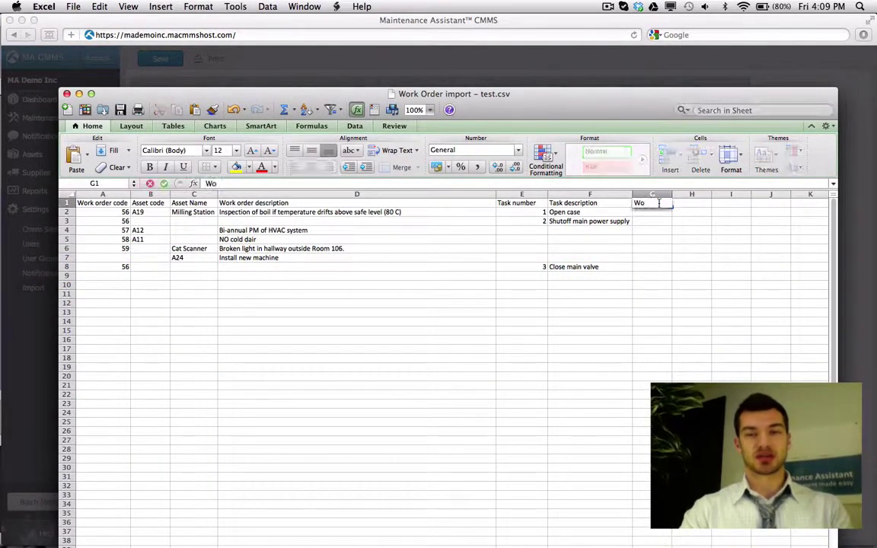
{"action": "type", "text": "rk Order Status"}
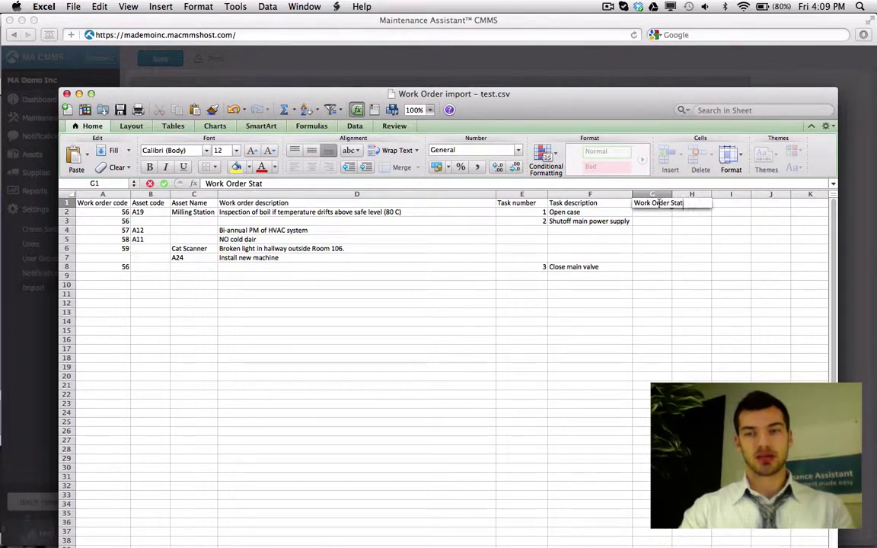
{"action": "key", "text": "Return"}
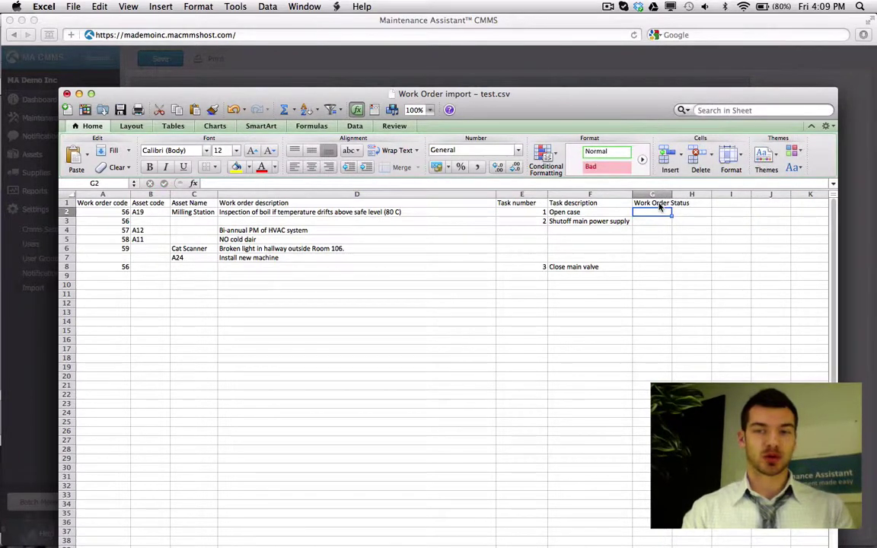
{"action": "left_click", "coordinate": [659, 204]}
{"action": "key", "text": "BackSpace"}
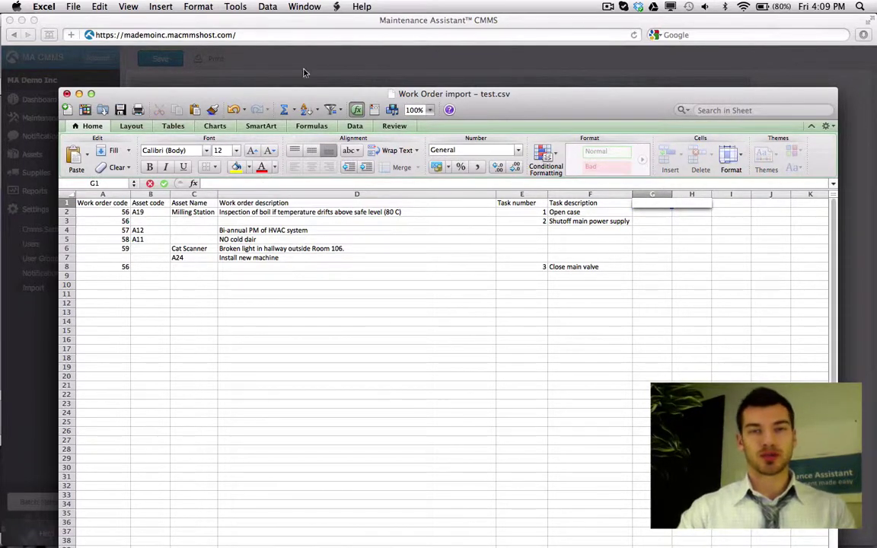
- Set the imported work orders' status to Assigned and continue the import
{"action": "left_click", "coordinate": [312, 32]}
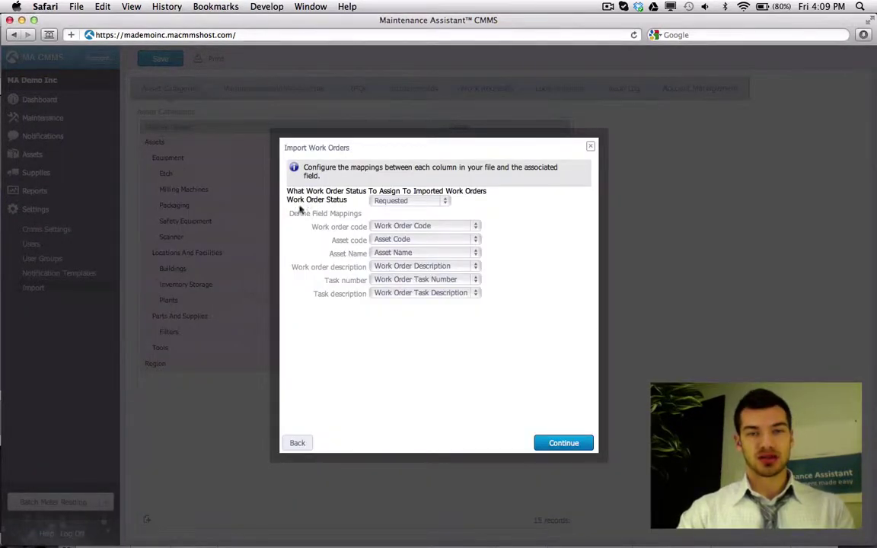
{"action": "left_click", "coordinate": [380, 200]}
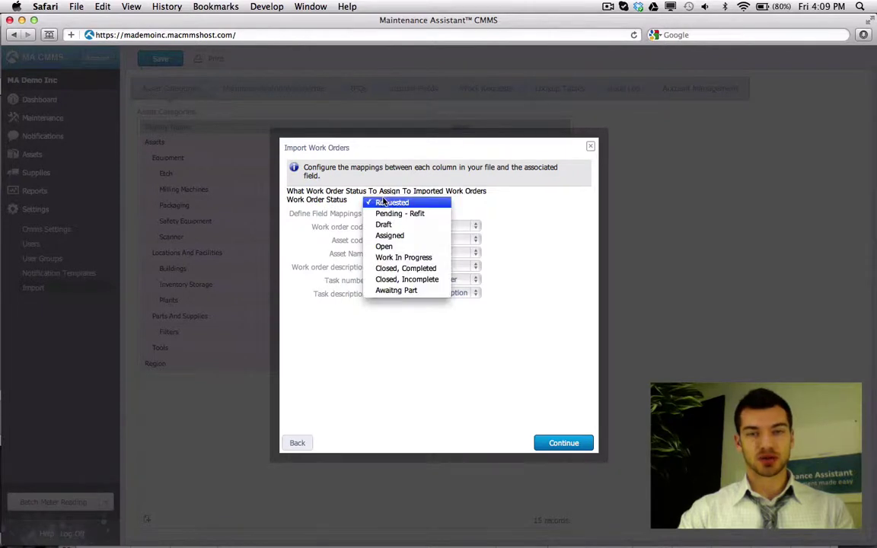
{"action": "left_click", "coordinate": [398, 236]}
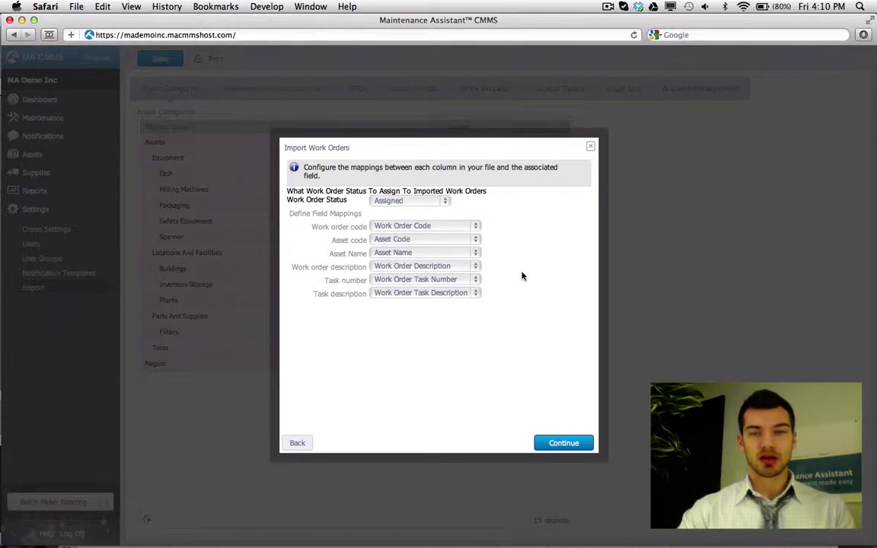
{"action": "left_click", "coordinate": [563, 443]}
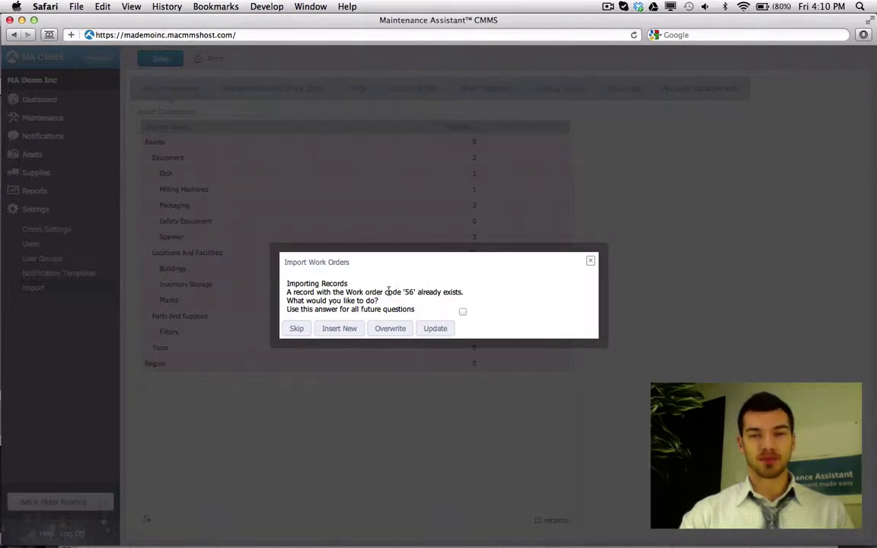
- Insert the duplicate work order 56 as new and import the 11 analysed records
{"action": "left_click_drag", "start_coordinate": [388, 291], "coordinate": [415, 293]}
{"action": "left_click", "coordinate": [422, 292]}
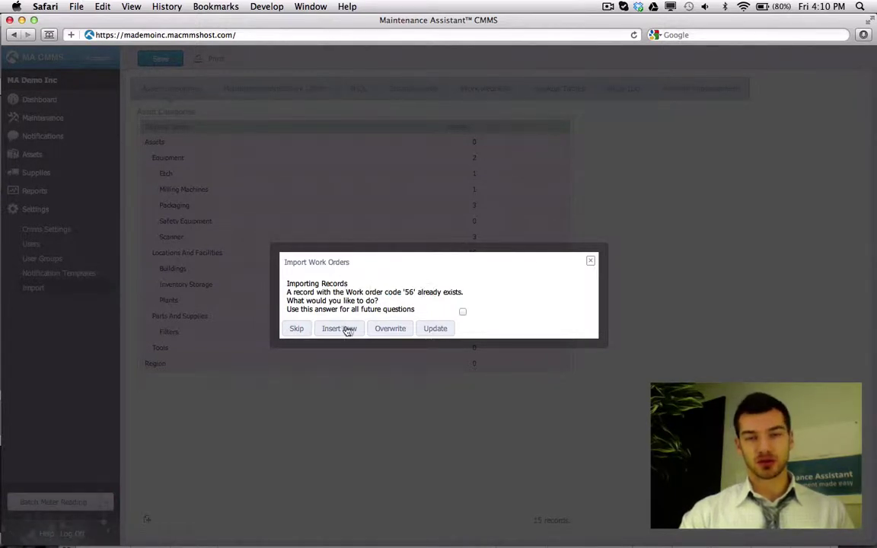
{"action": "left_click", "coordinate": [388, 329]}
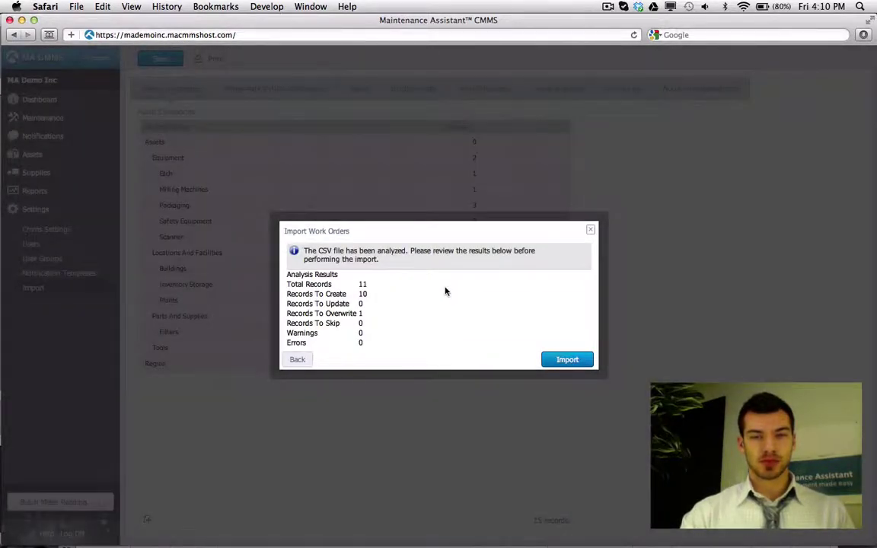
{"action": "left_click", "coordinate": [569, 362]}
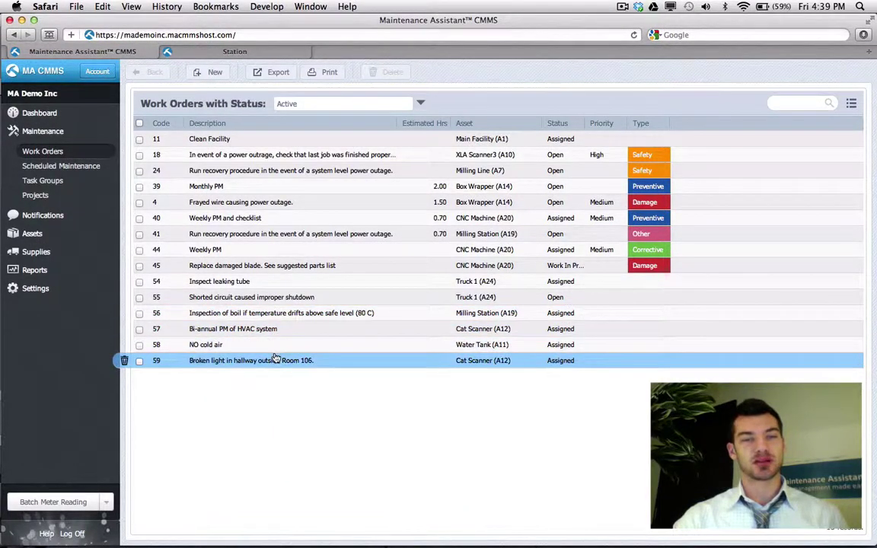
- Open work order 56 (Milling Station A19) to check its tasks: Open case, Shutoff main power supply, Close main valve
{"action": "left_click", "coordinate": [289, 313]}
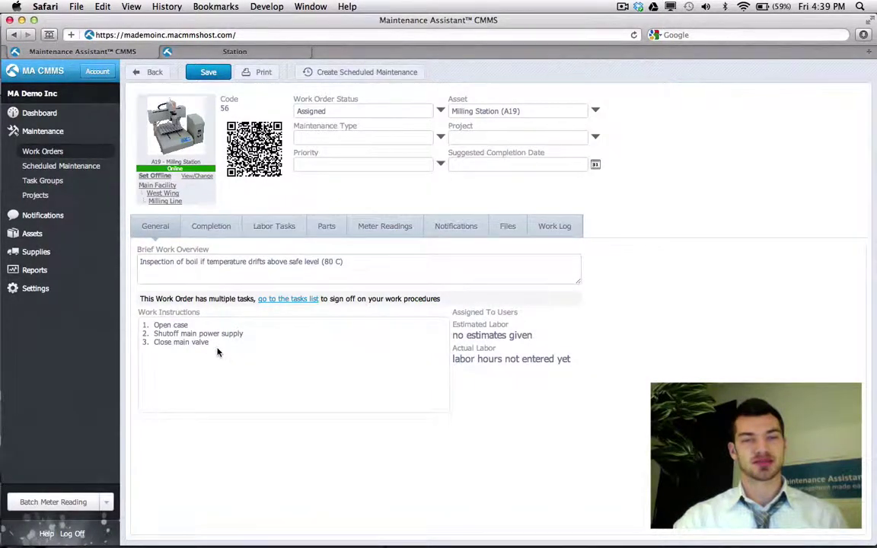